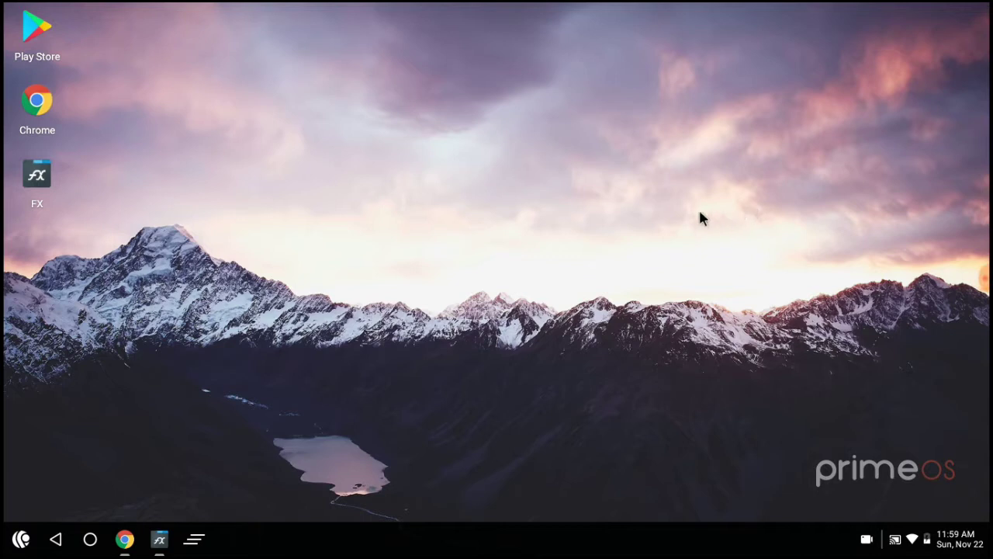
click(159, 539)
click(190, 98)
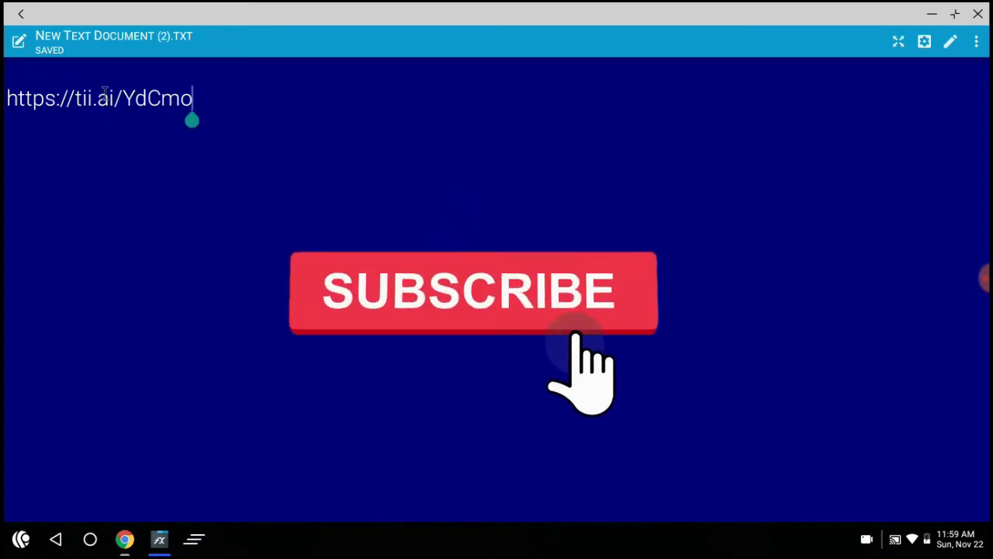
double_click(94, 97)
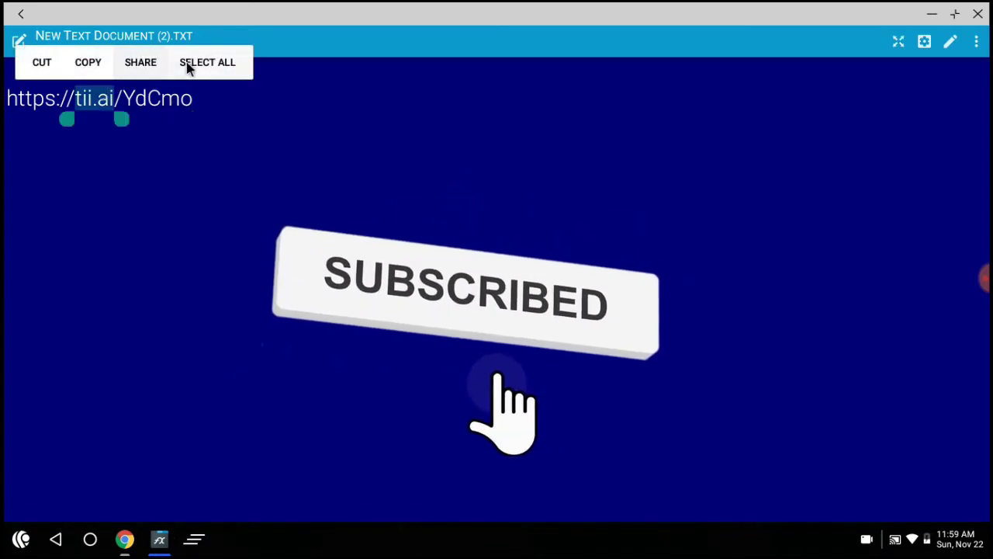
click(191, 64)
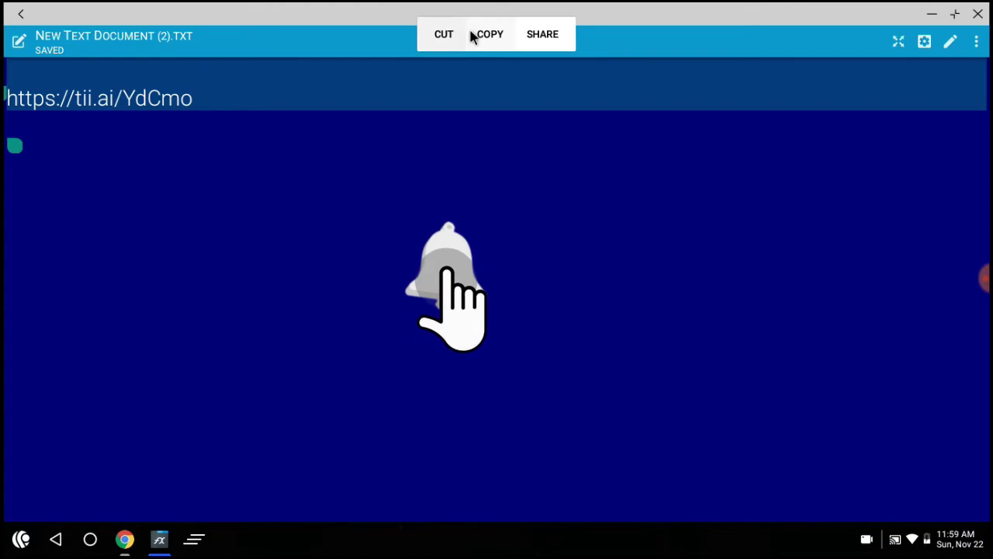
click(497, 37)
click(931, 13)
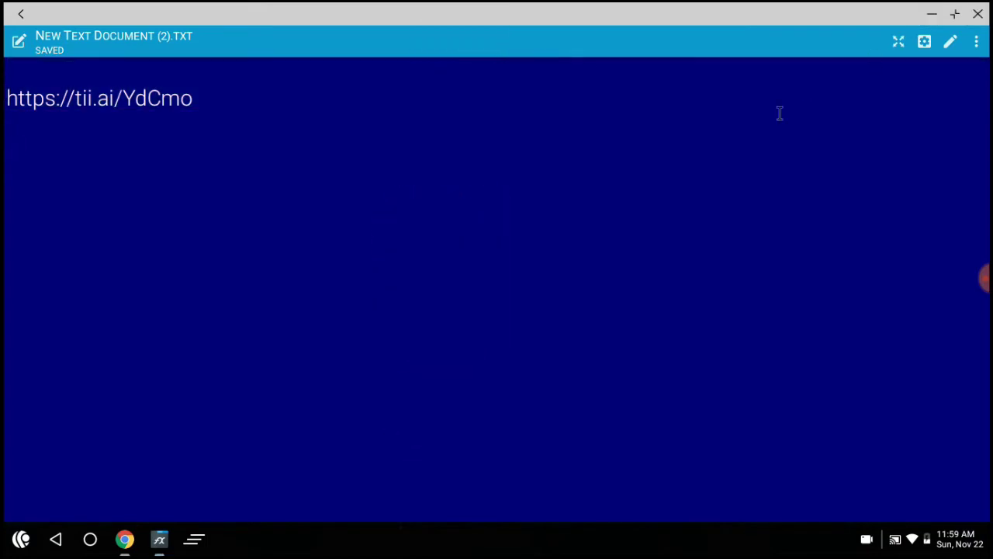
In Chrome, open the copied tii.ai/YdCmo link from the address-bar suggestion
click(126, 537)
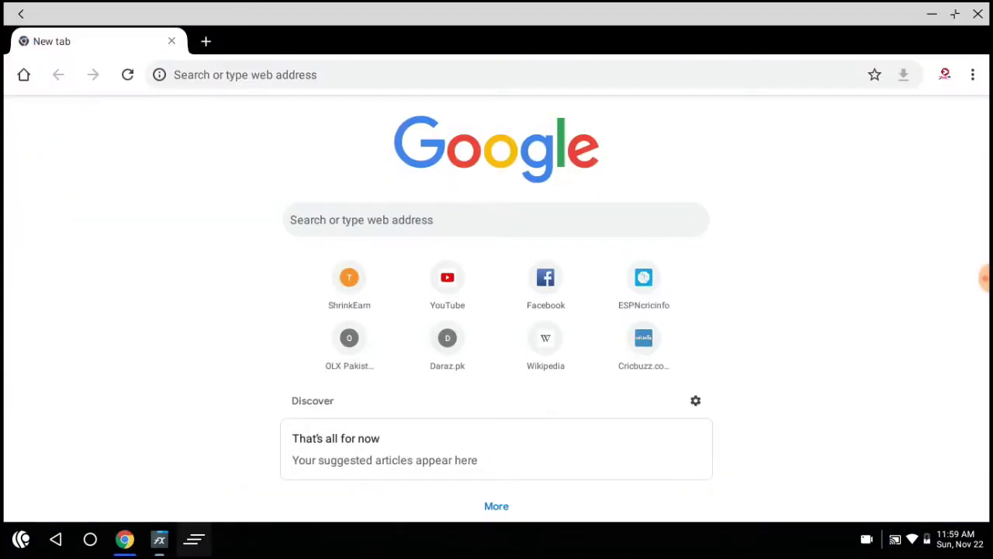
click(346, 71)
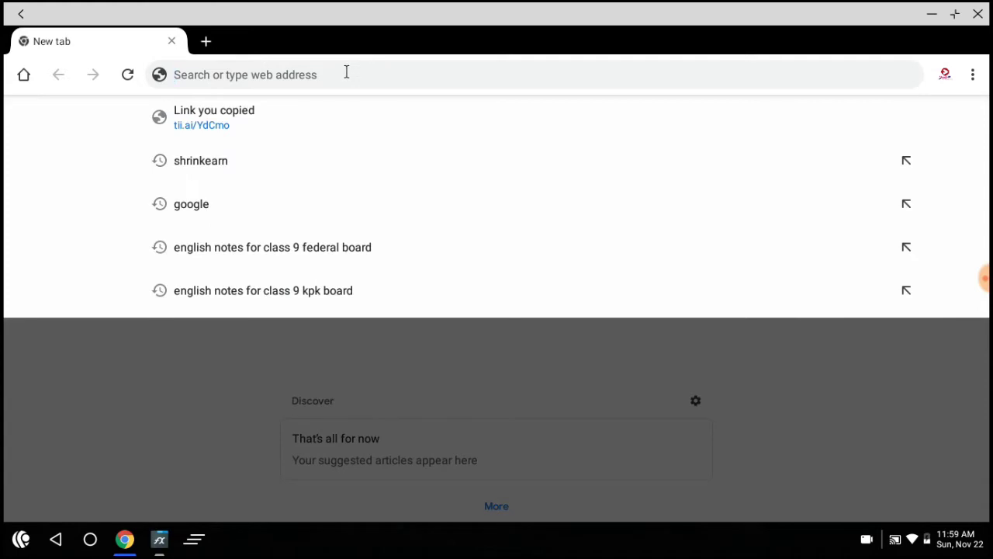
click(209, 123)
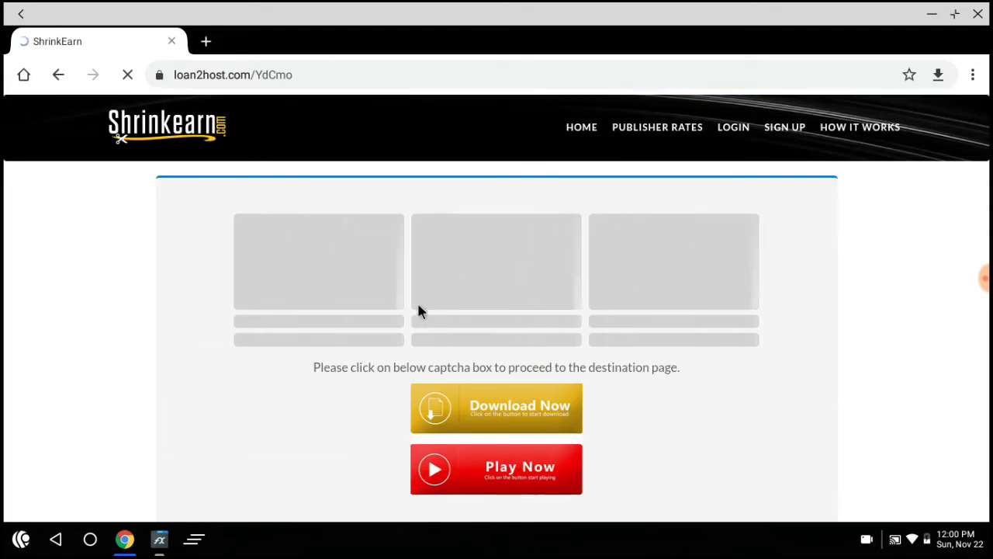
Block the site's notifications, dismiss the display-over-apps warning and close the jagahonline ad tab
scroll(437, 333, down, 2)
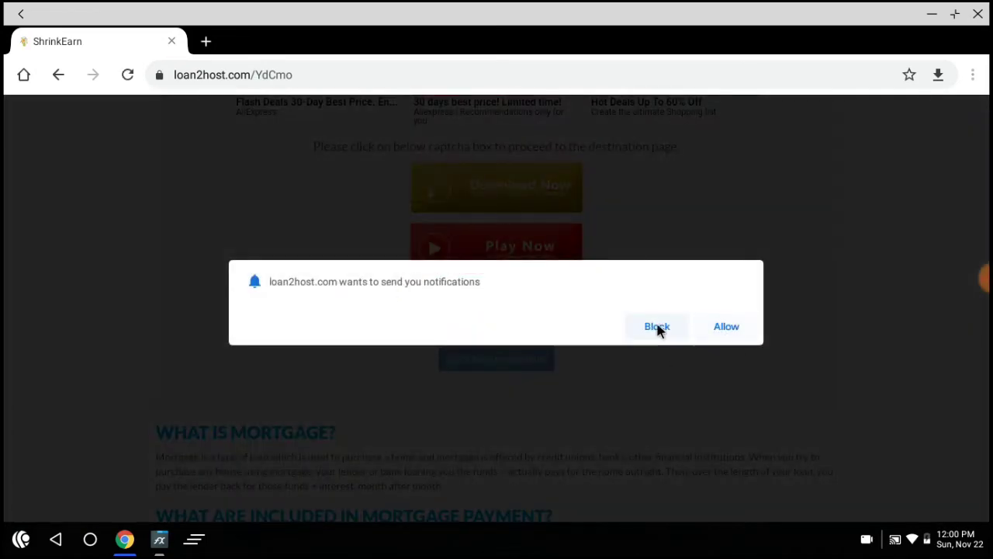
click(656, 328)
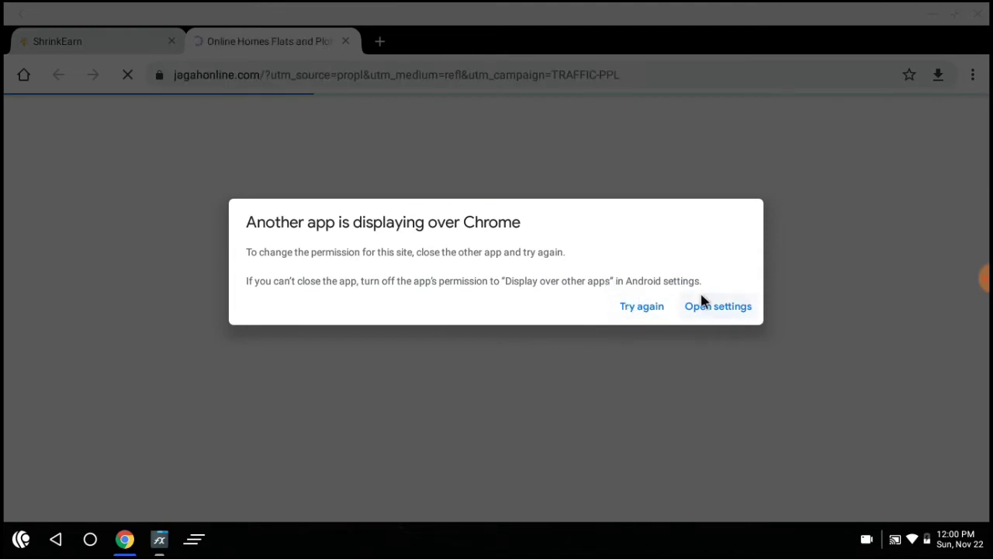
click(529, 132)
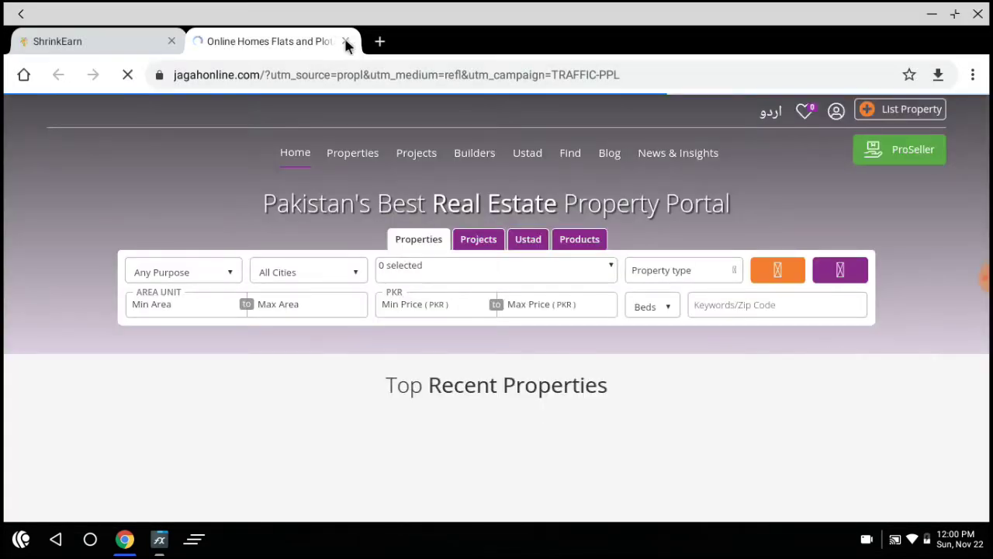
click(345, 41)
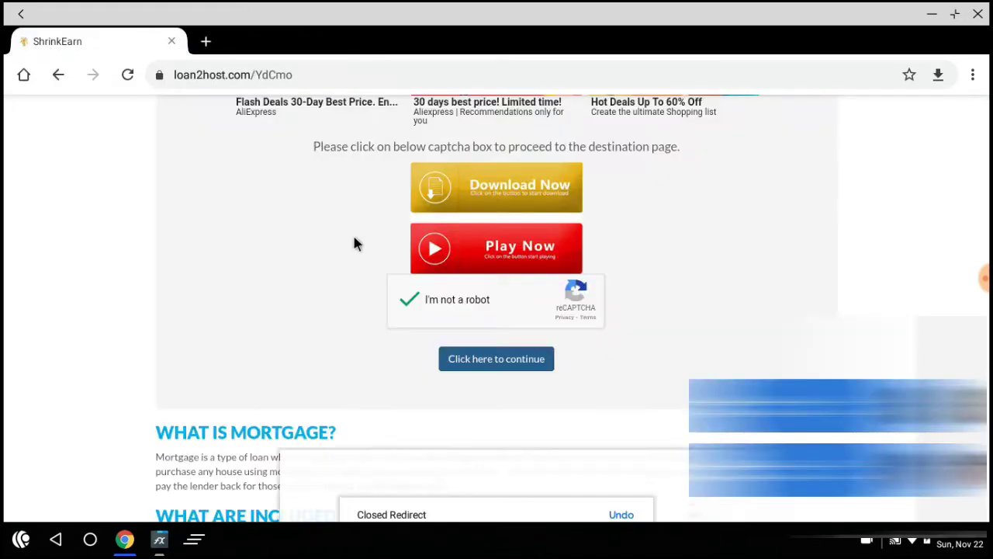
Continue past the captcha on loan2host.com/YdCmo twice, closing each pop-up ad tab
click(466, 358)
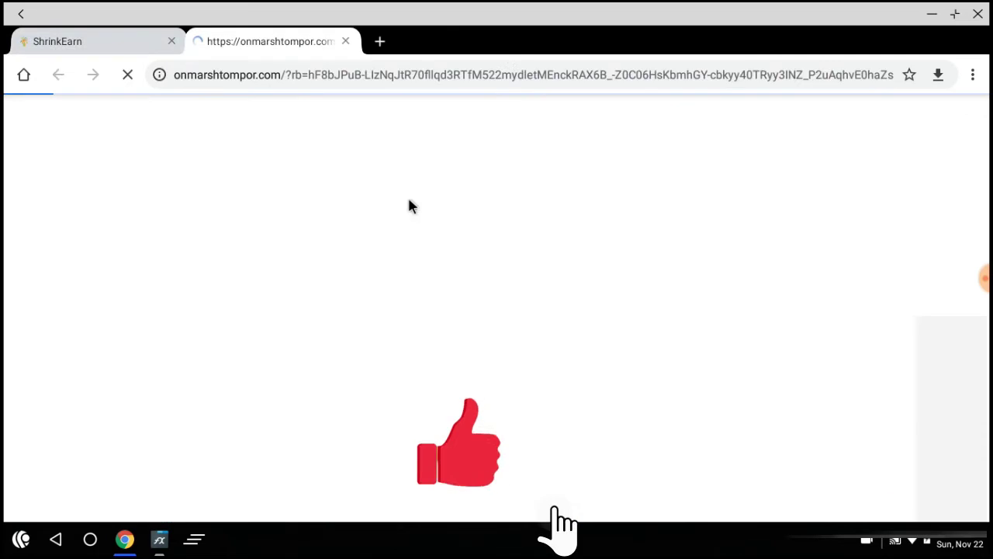
click(345, 42)
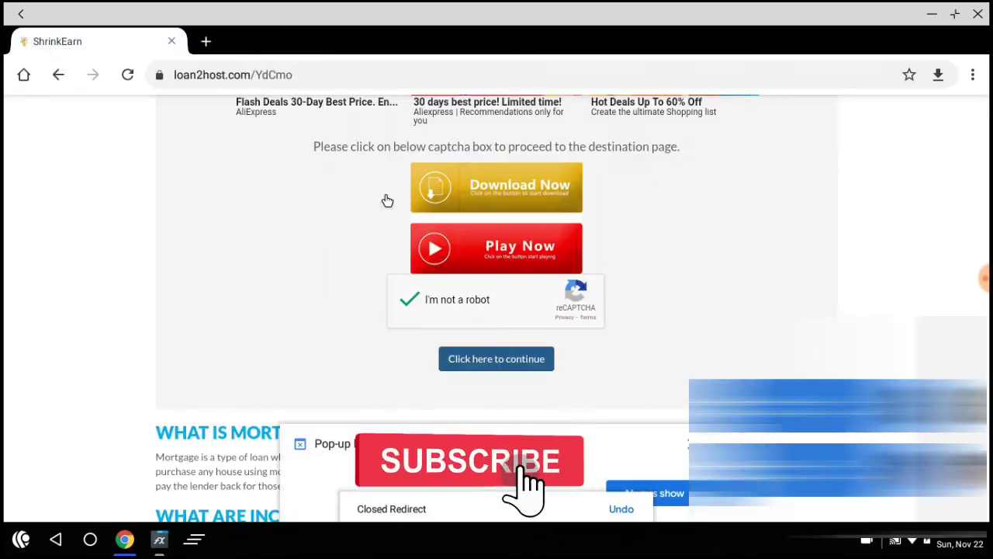
click(507, 358)
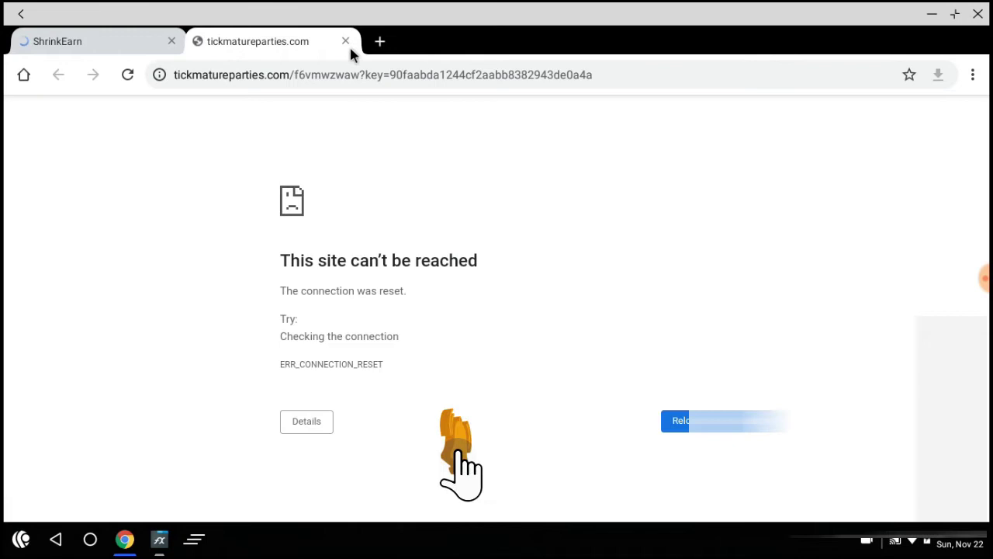
click(345, 42)
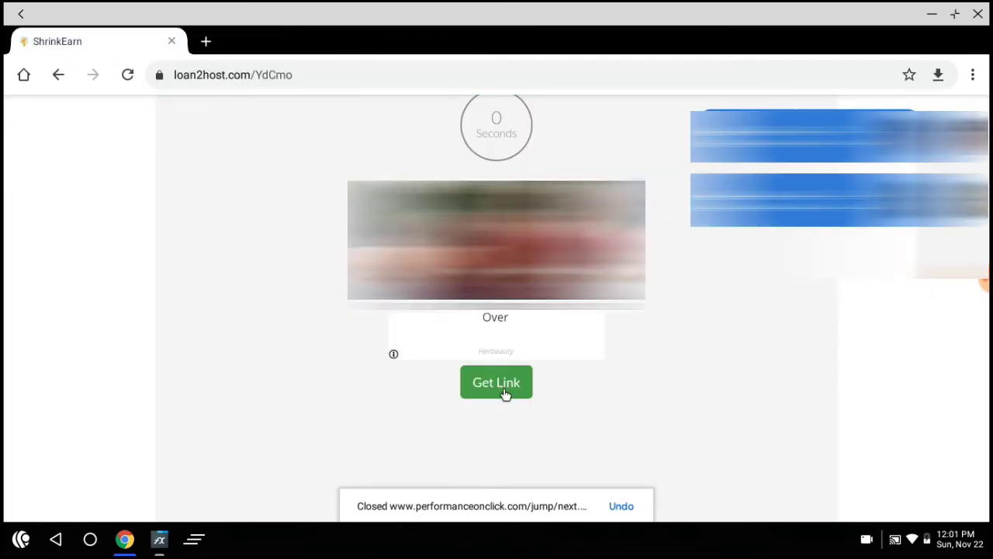
Get the final link to download init.sh (11.02 KB) and clear its download notification
click(505, 391)
click(345, 41)
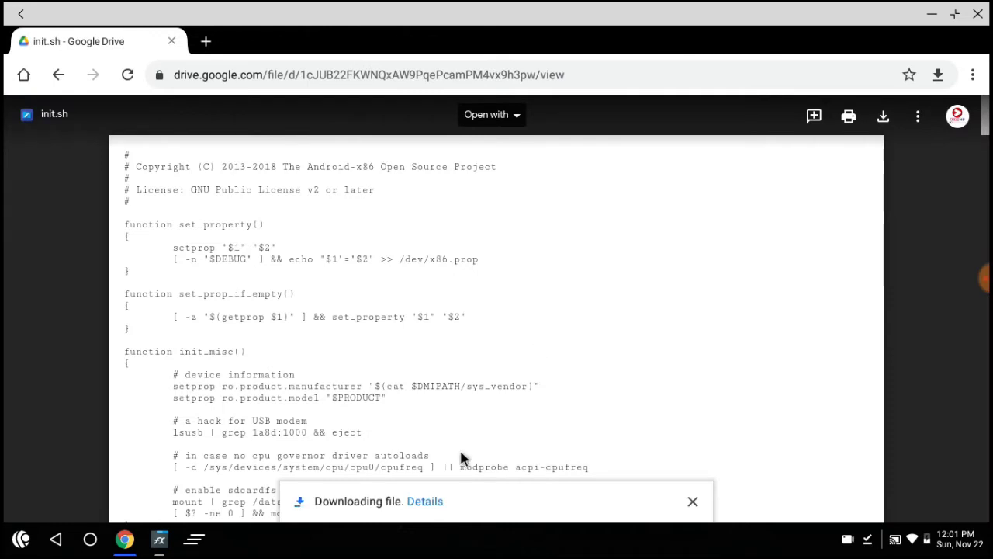
click(904, 529)
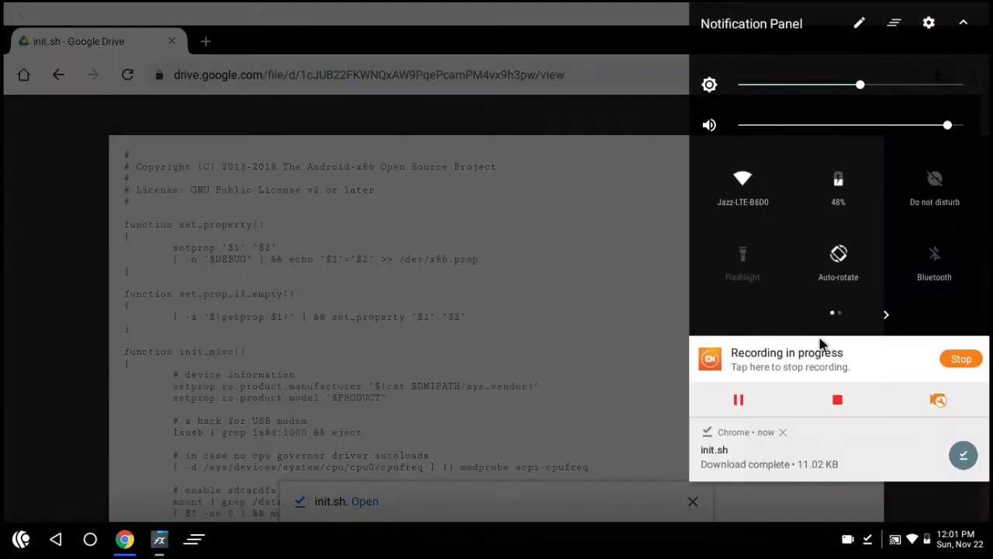
drag(836, 458, 381, 547)
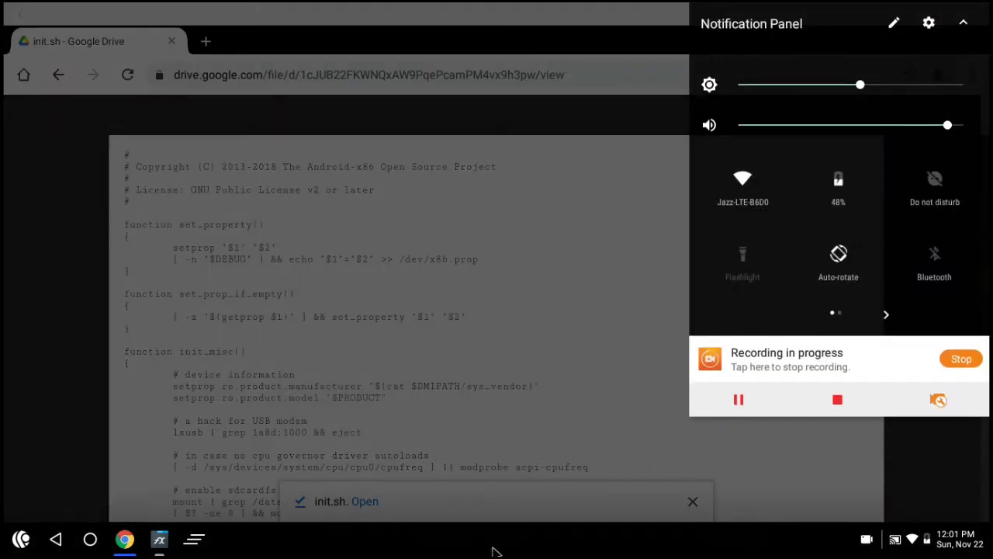
click(709, 464)
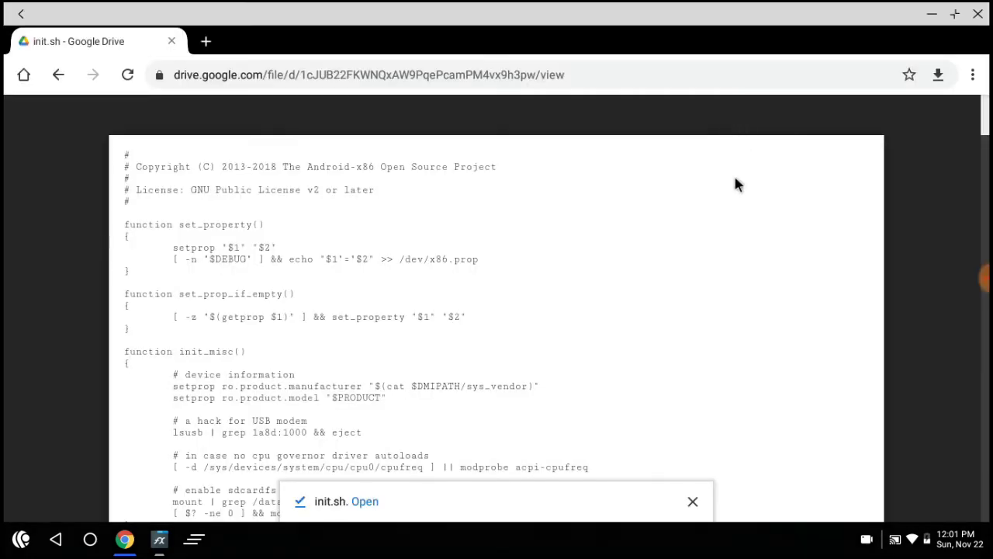
In a new tab, search 'download es file explorer apkpure' and open the APKPure result
click(206, 42)
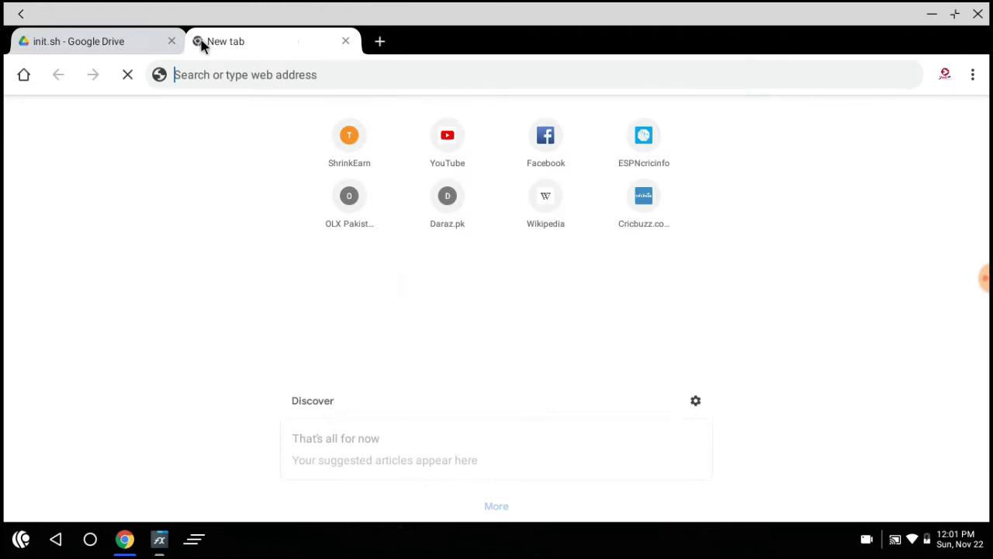
click(171, 42)
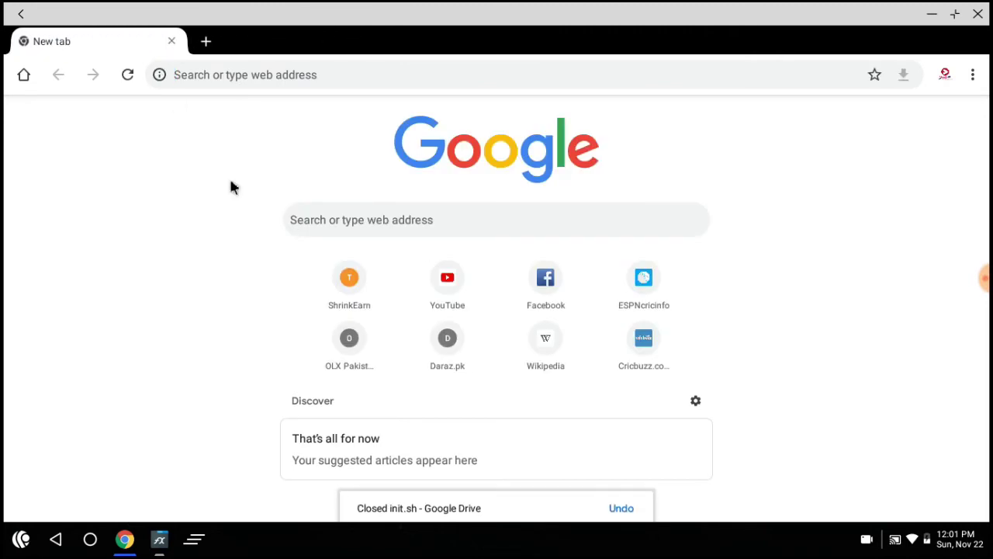
click(406, 213)
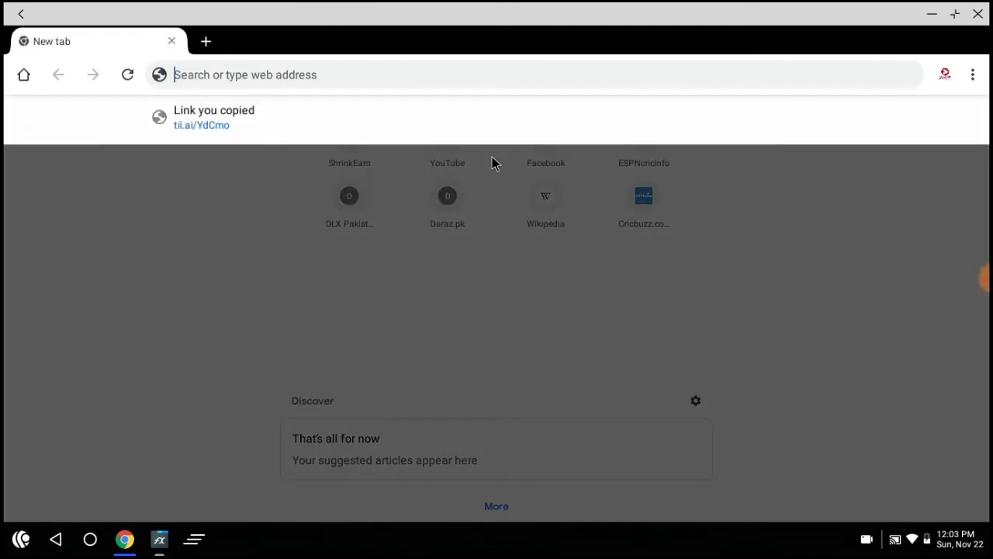
text(download)
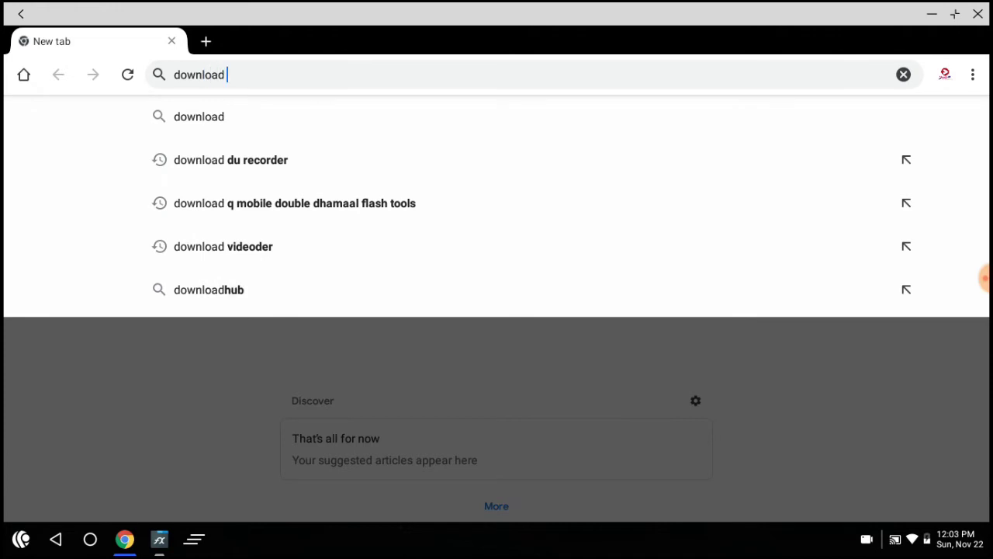
text( es file ex)
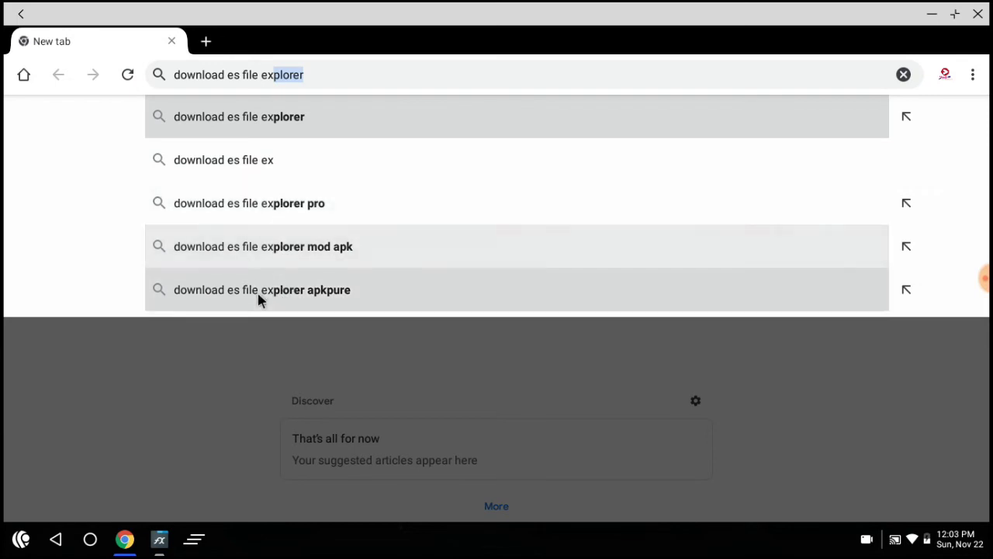
click(259, 295)
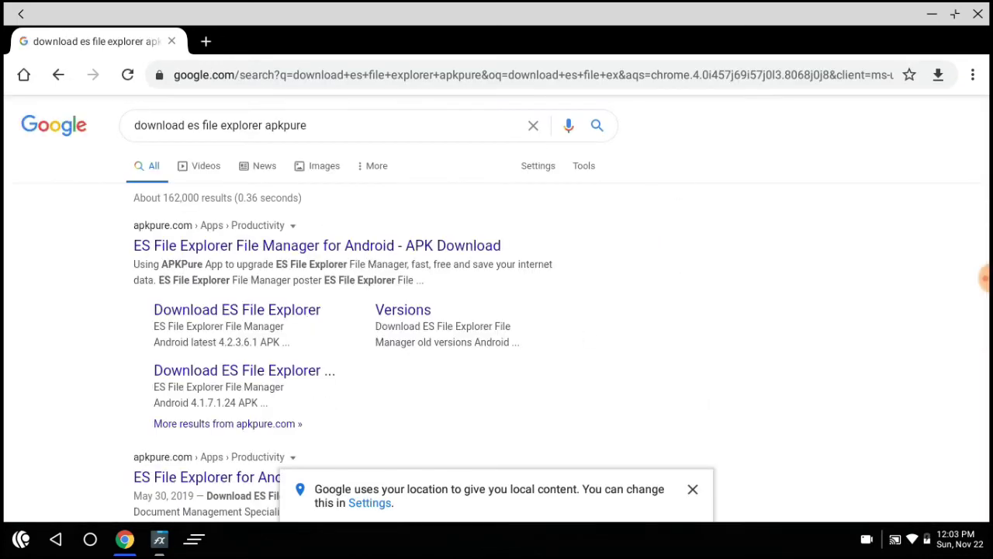
click(200, 252)
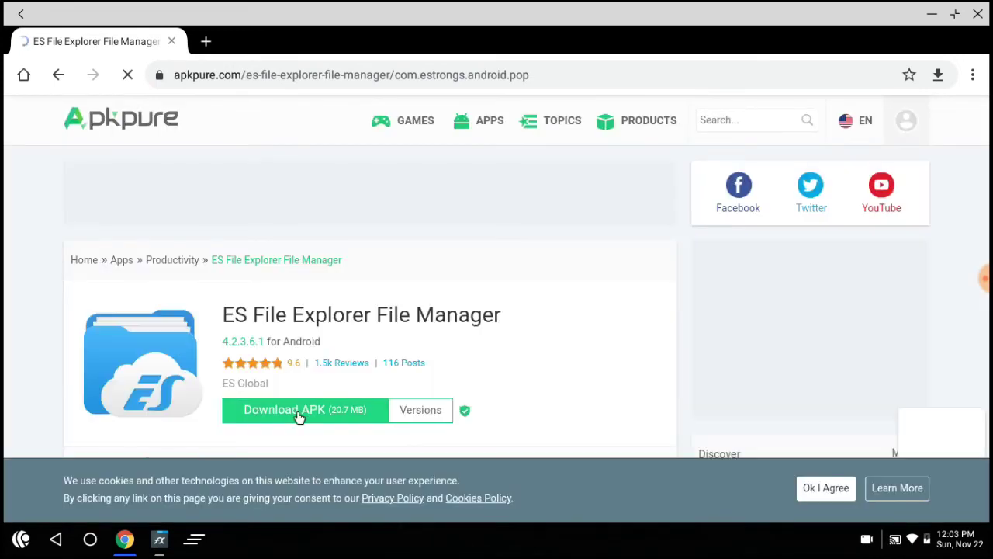
Download the ES File Explorer v4.2.3.6.1 APK (20.7 MB), keeping it despite the harmful-file warning
click(350, 409)
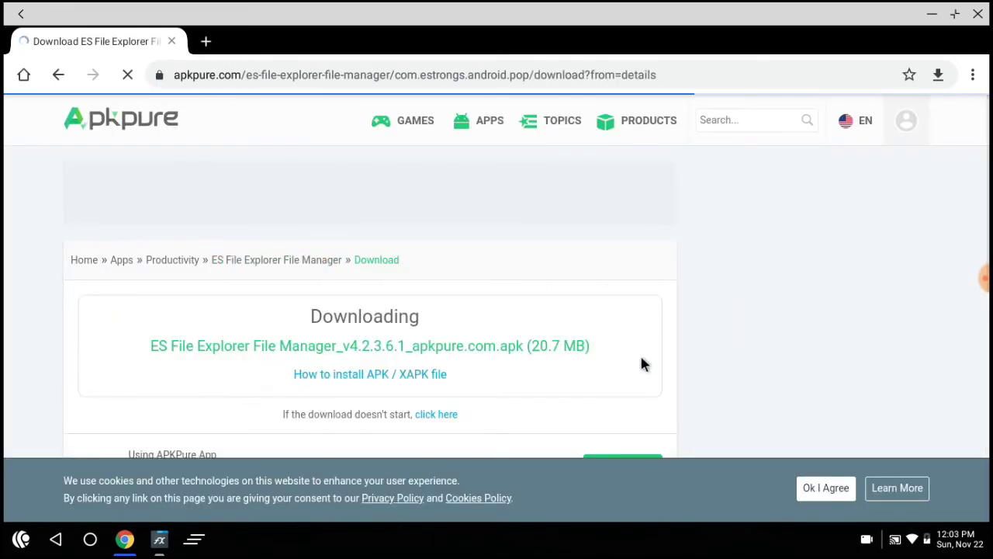
scroll(509, 346, down, 1)
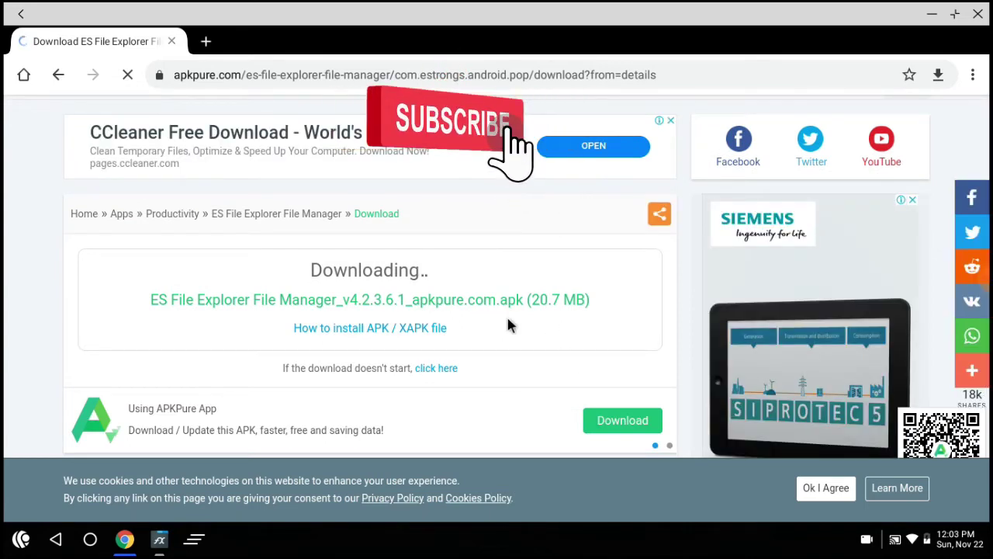
click(669, 503)
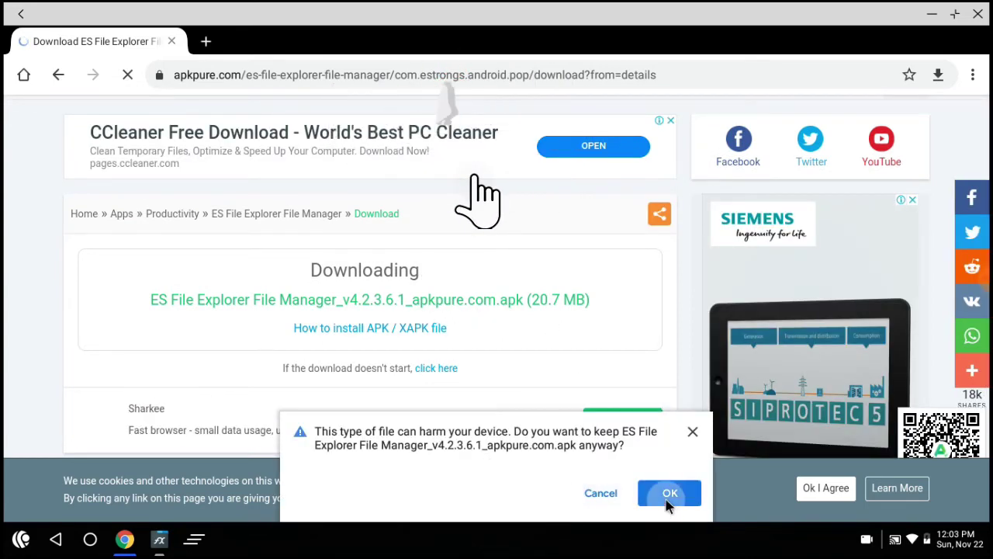
click(899, 548)
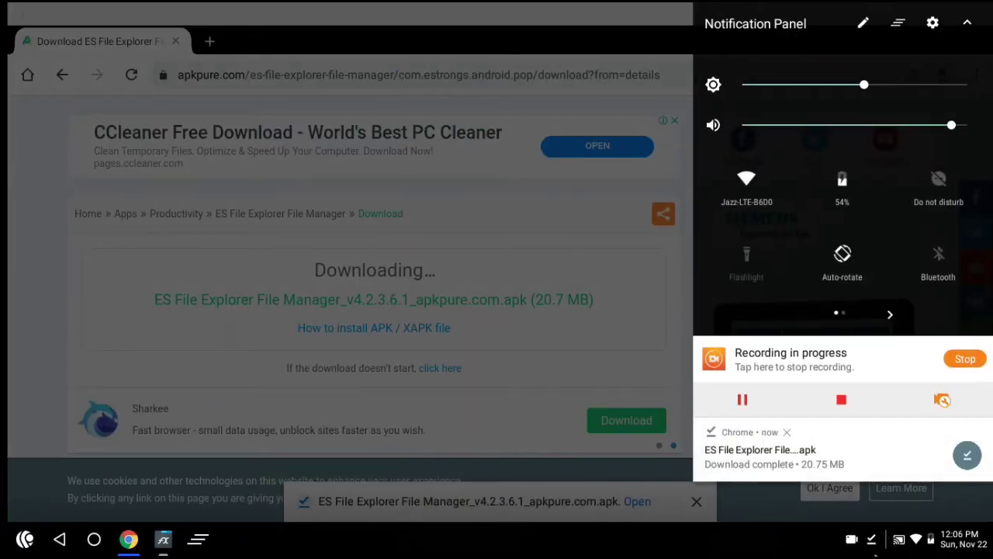
click(659, 355)
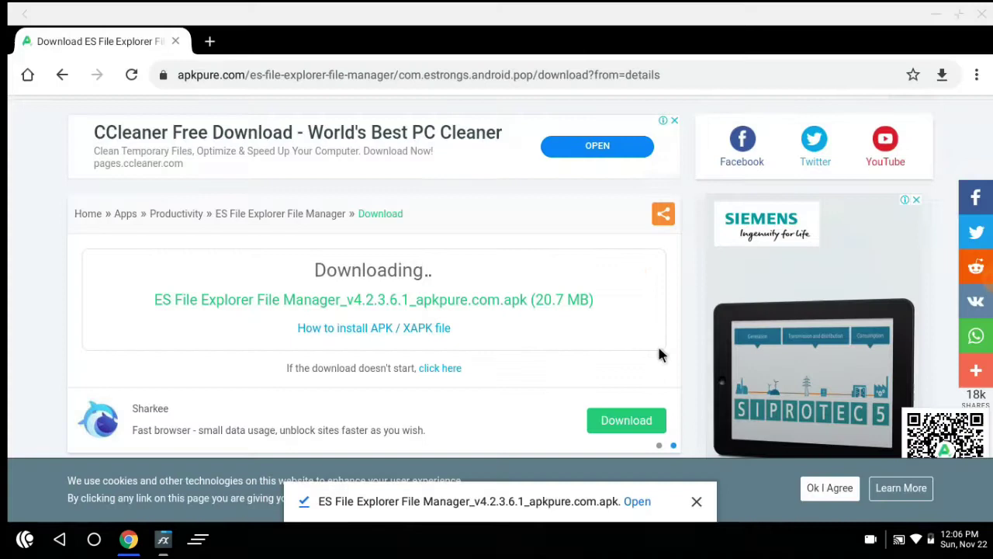
Install ES File Explorer from the downloaded APK, close Chrome, and dismiss the finished installer
click(637, 502)
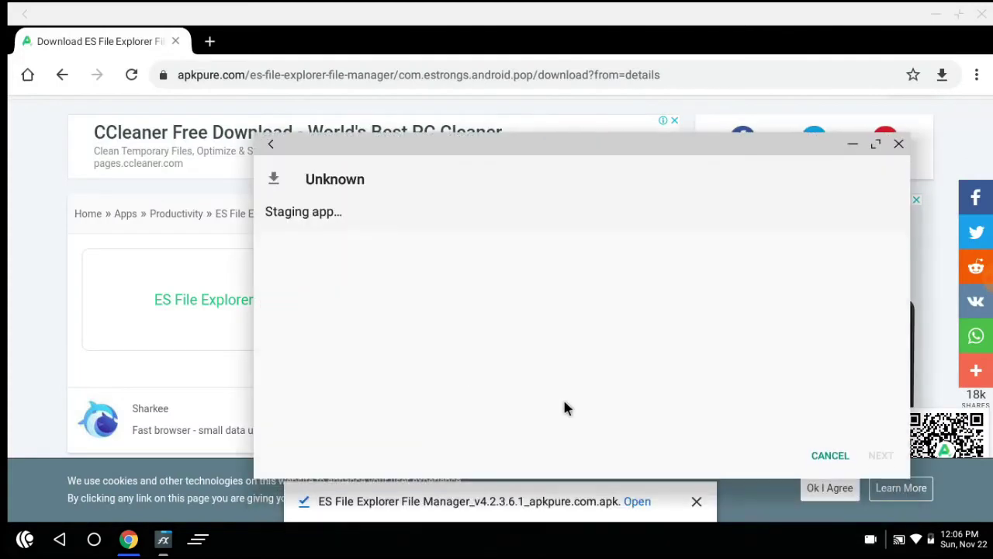
click(875, 458)
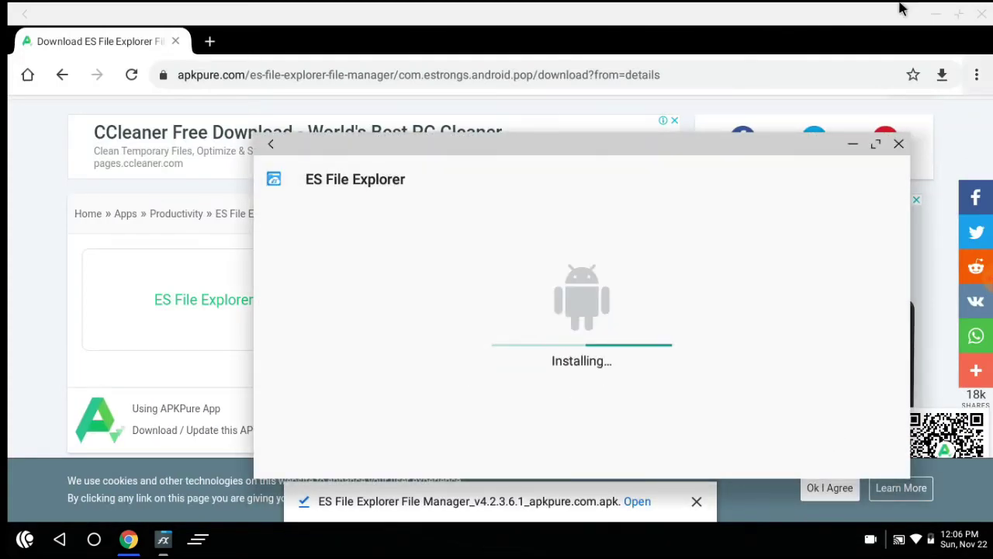
click(964, 7)
click(982, 14)
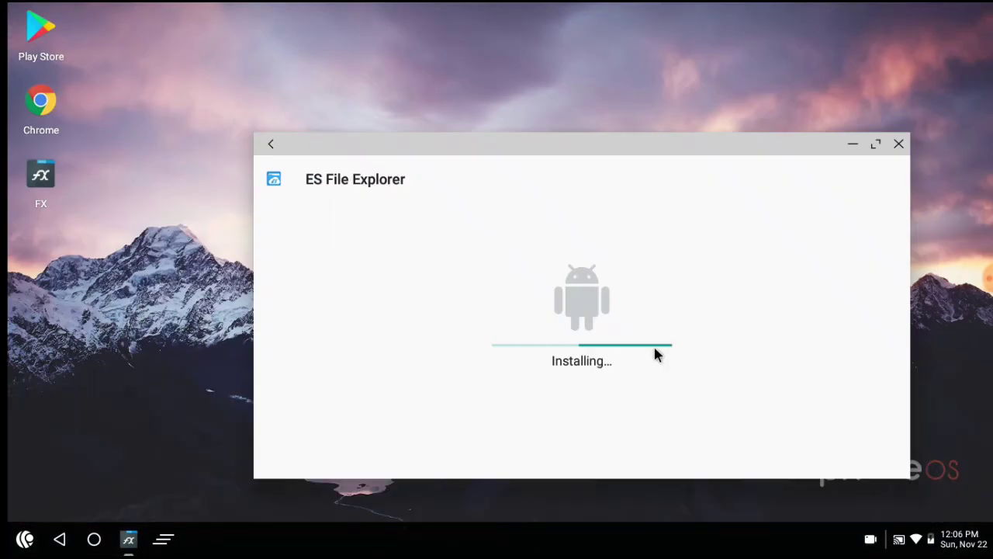
drag(571, 146, 536, 89)
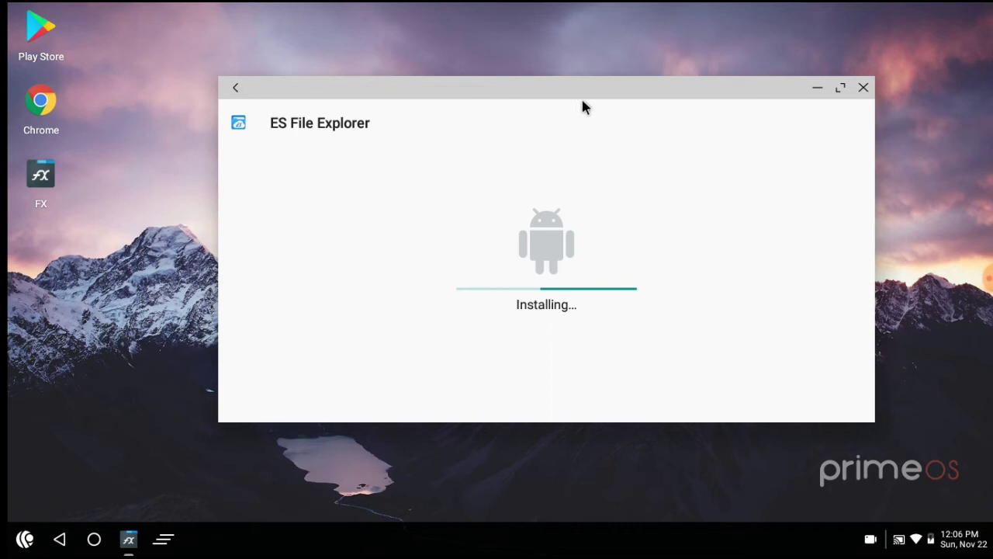
drag(584, 85, 331, 39)
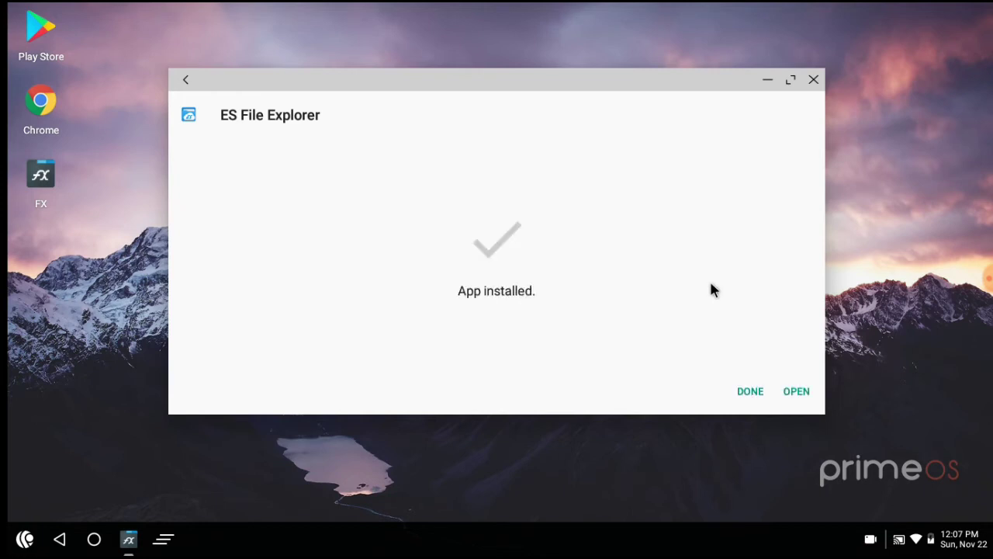
click(749, 392)
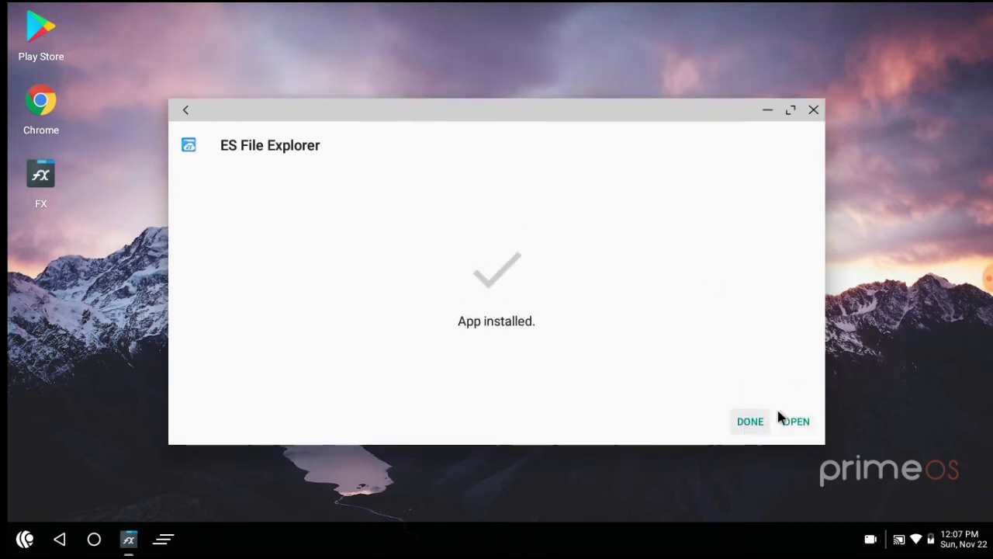
Unlock developer mode from the device information page in Settings
click(24, 539)
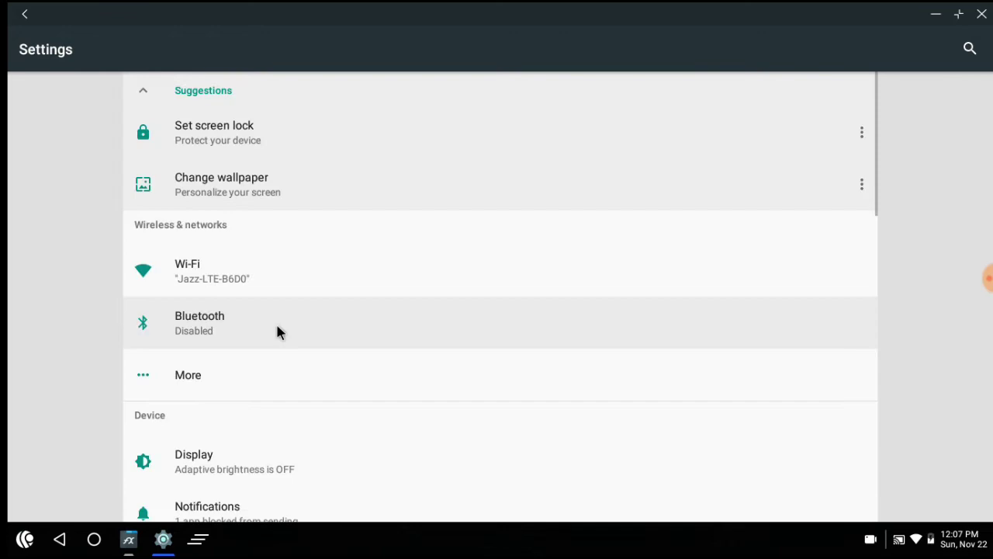
scroll(277, 333, down, 10)
scroll(257, 342, down, 3)
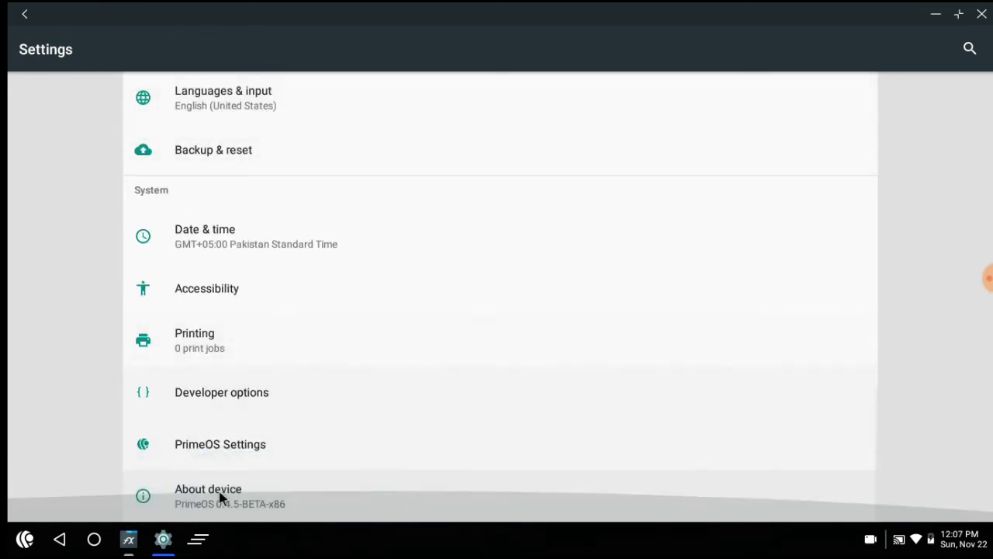
click(203, 497)
scroll(186, 410, down, 4)
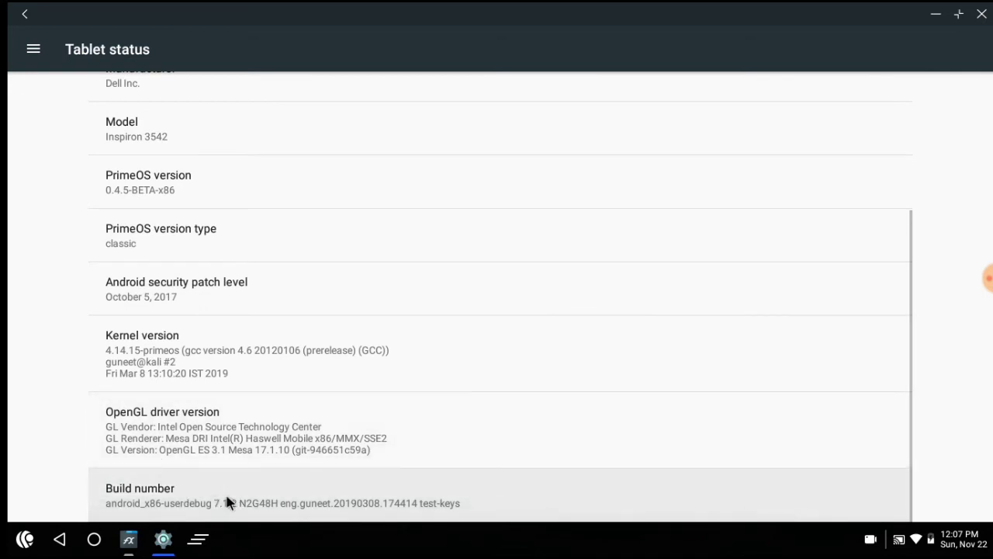
click(167, 489)
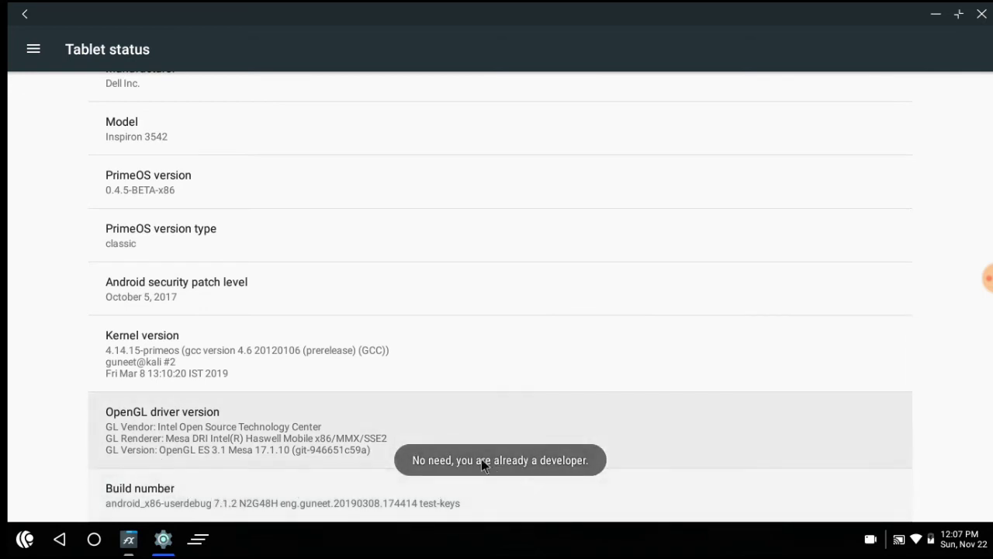
click(25, 14)
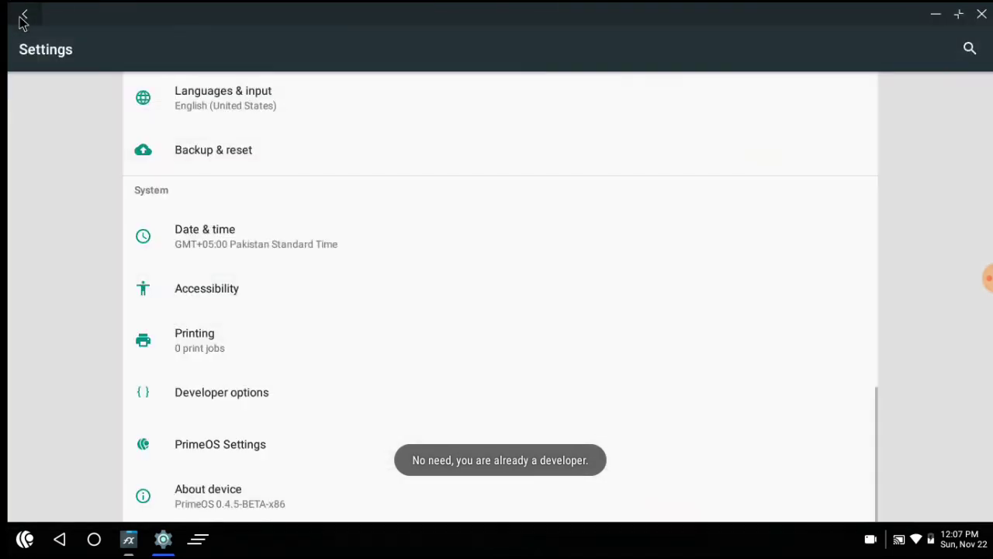
Set Root access in Developer options to Apps and ADB, confirming the warning
click(190, 389)
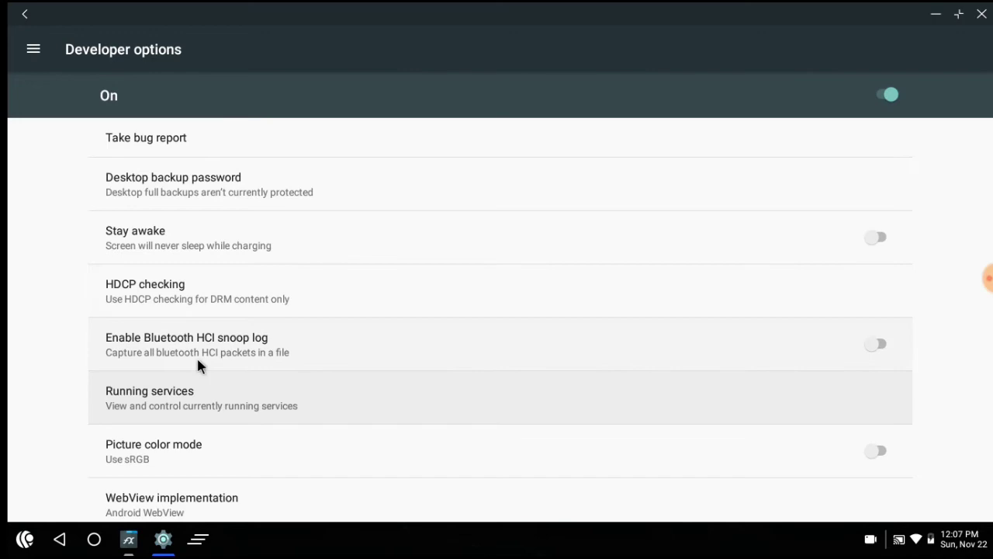
scroll(196, 359, down, 1)
scroll(192, 348, down, 3)
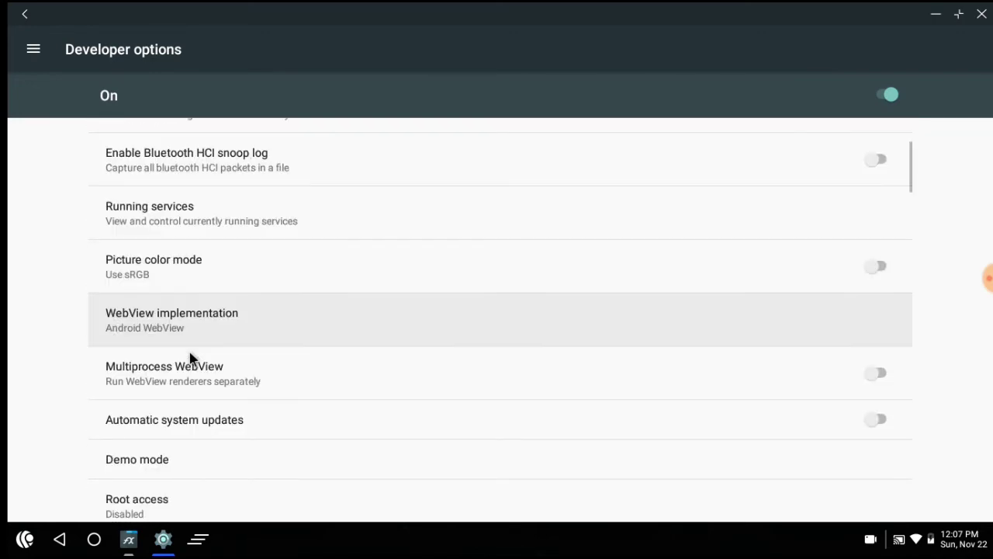
scroll(190, 359, down, 3)
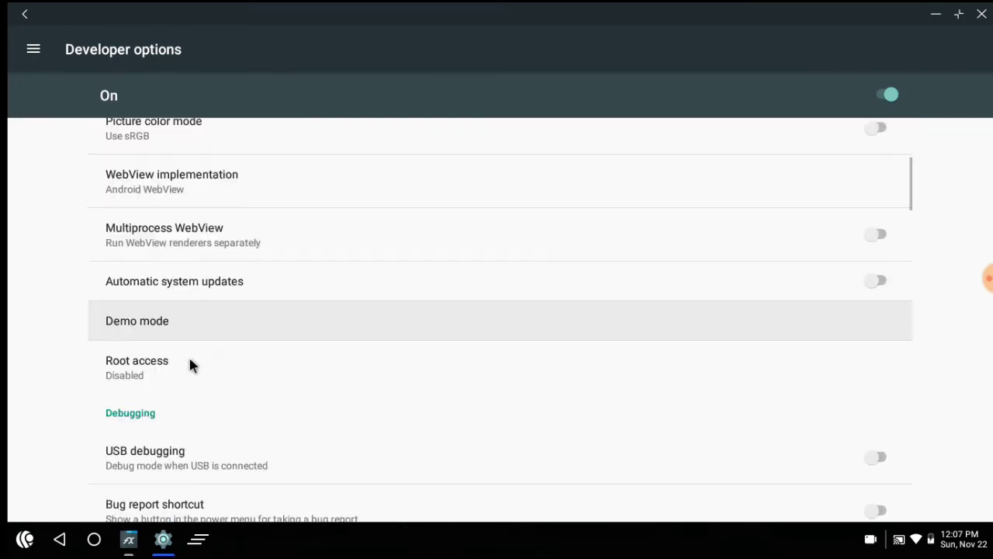
click(144, 368)
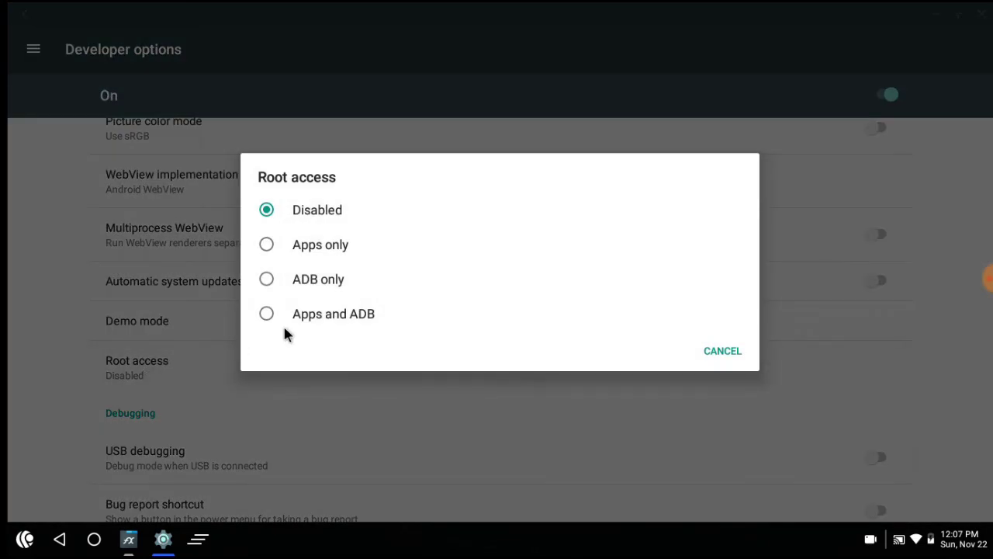
click(267, 313)
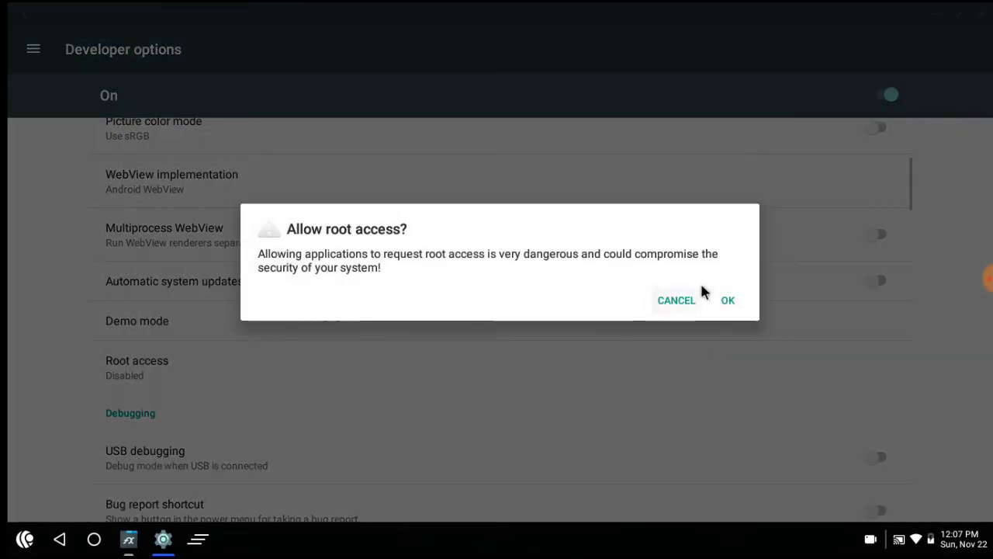
click(728, 302)
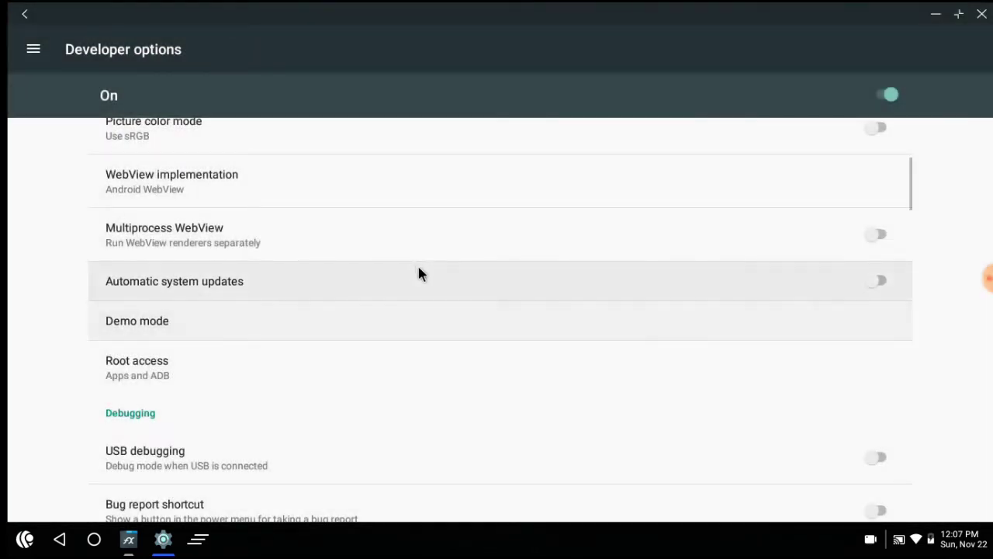
click(981, 14)
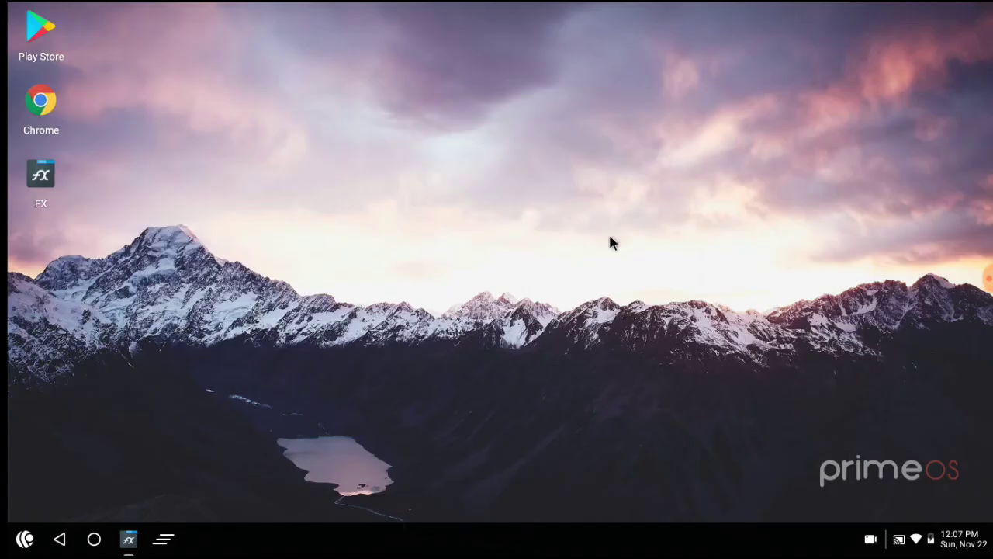
Close FX, then launch ES File Explorer, grant storage permission and maximize it to its home page
right_click(129, 539)
click(137, 479)
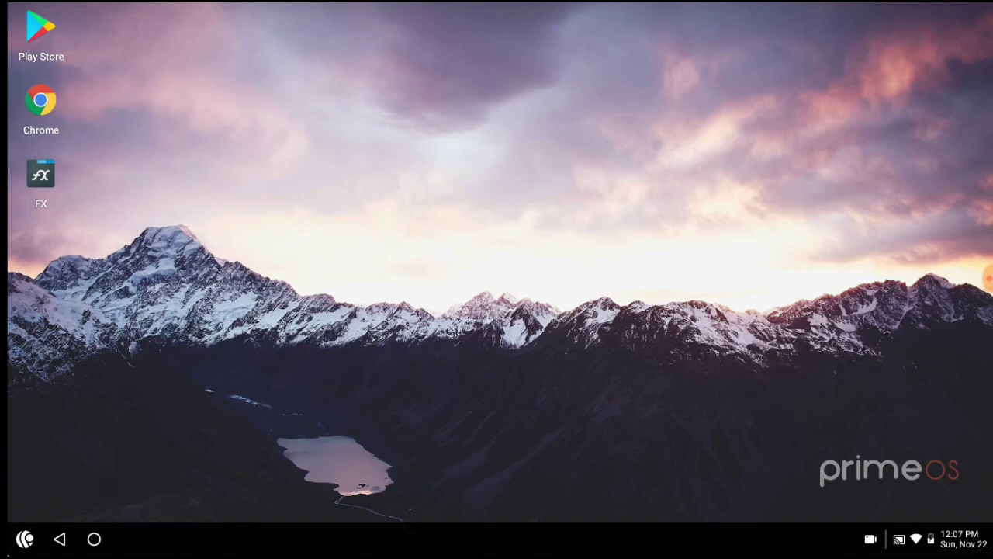
click(24, 539)
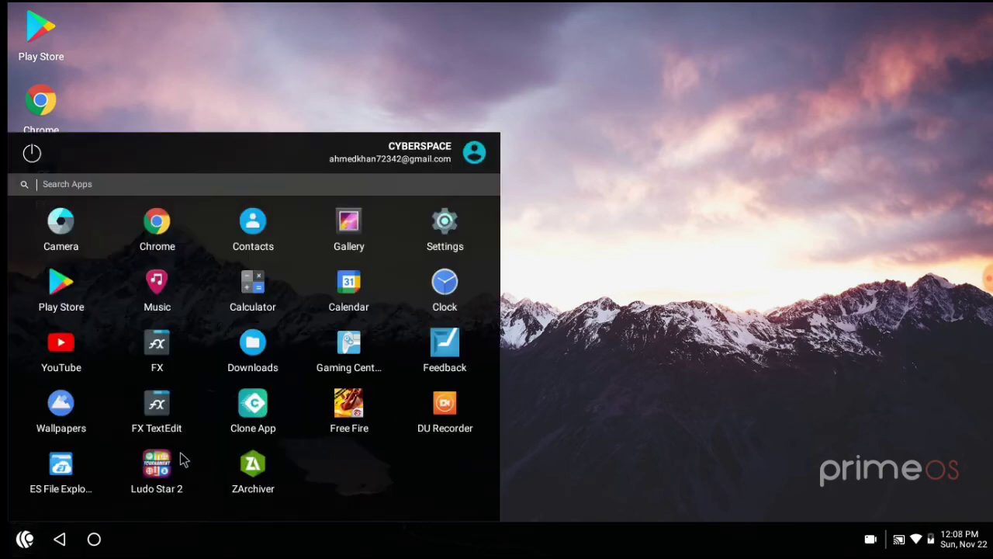
click(60, 466)
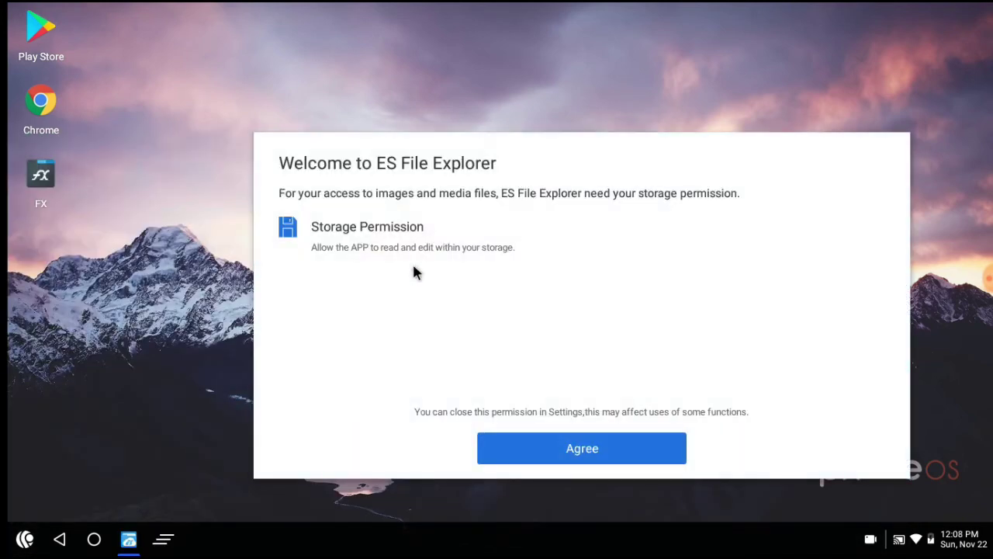
click(592, 455)
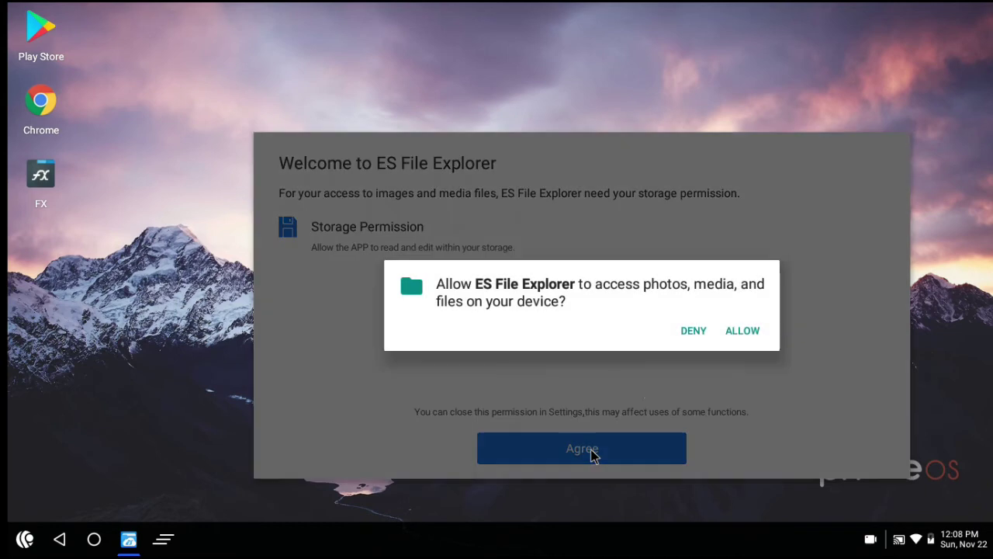
click(737, 333)
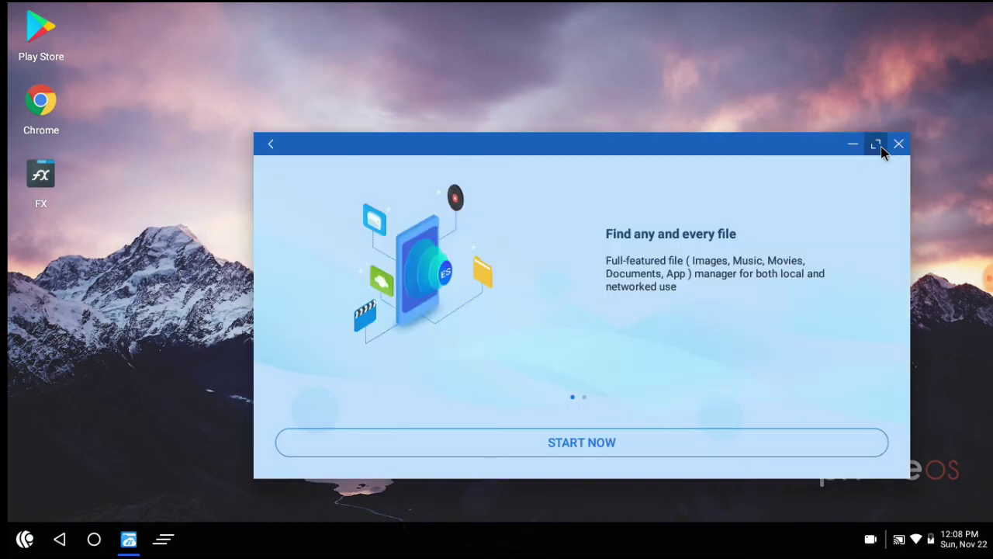
click(877, 145)
click(547, 489)
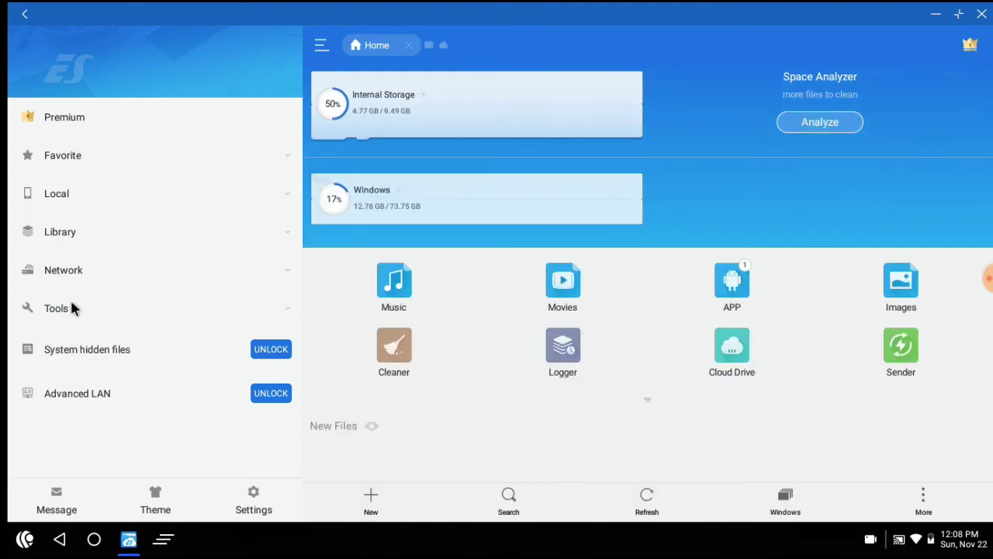
Turn on Root Explorer under Tools and permanently grant it superuser access
click(71, 308)
drag(75, 439, 106, 287)
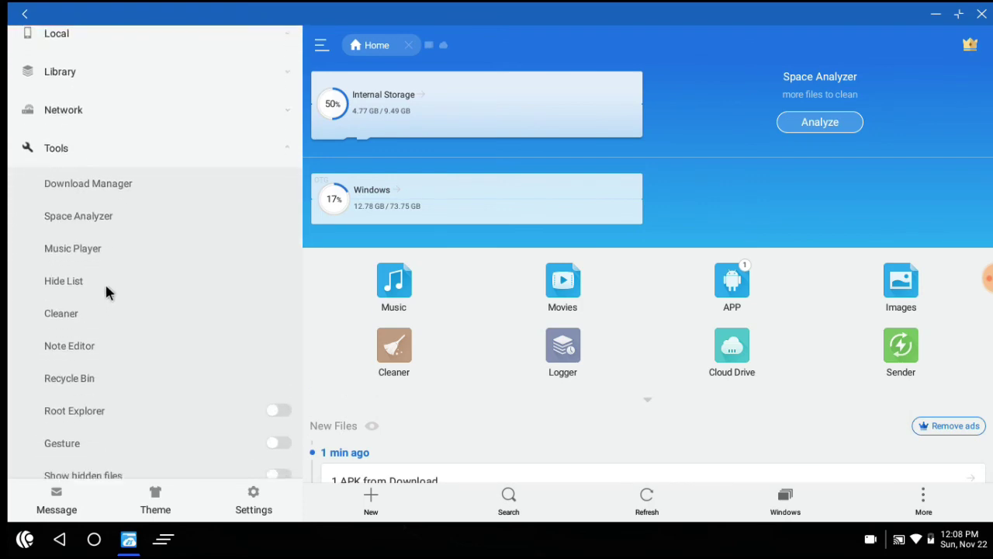
click(87, 405)
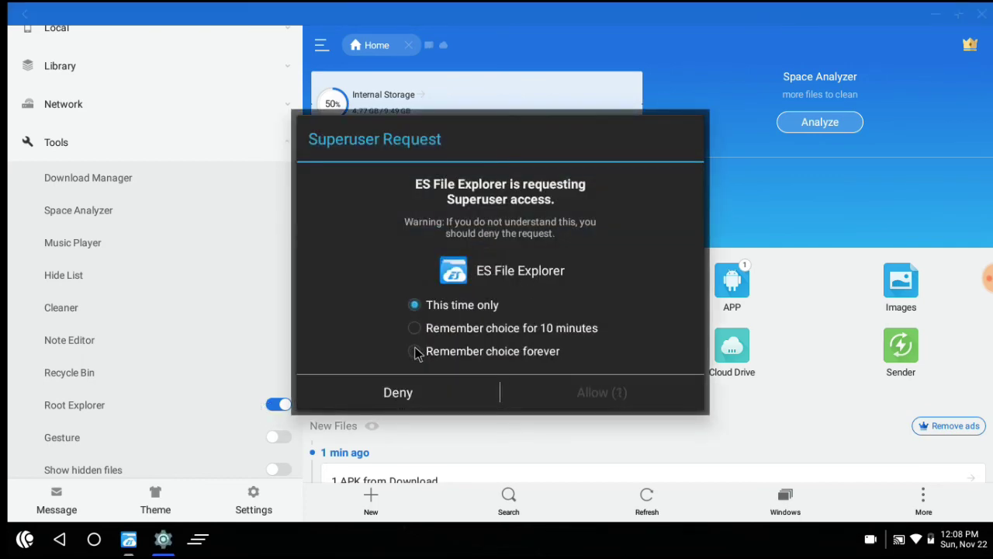
click(416, 352)
click(602, 396)
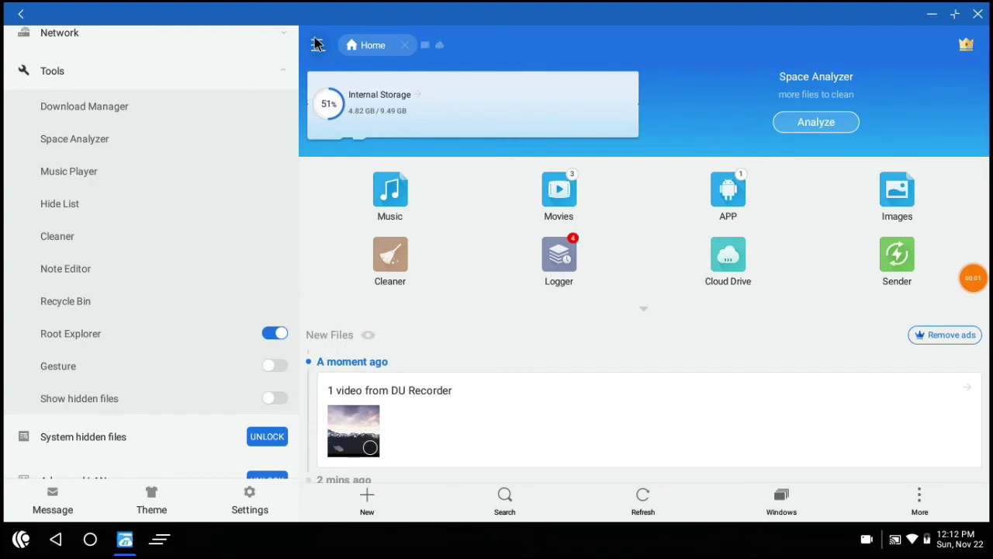
Copy the downloaded init.sh from Internal Storage's Download folder
click(319, 44)
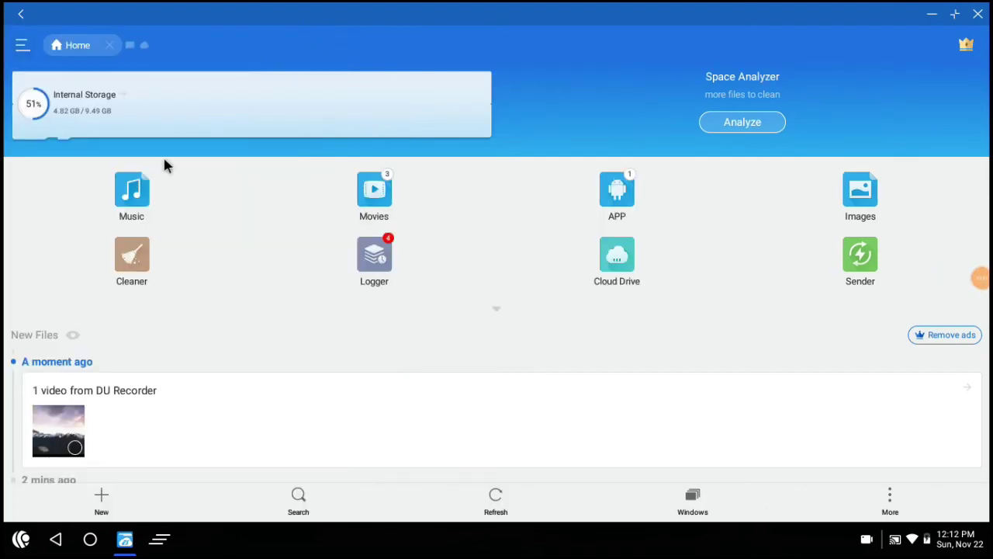
click(101, 111)
click(393, 127)
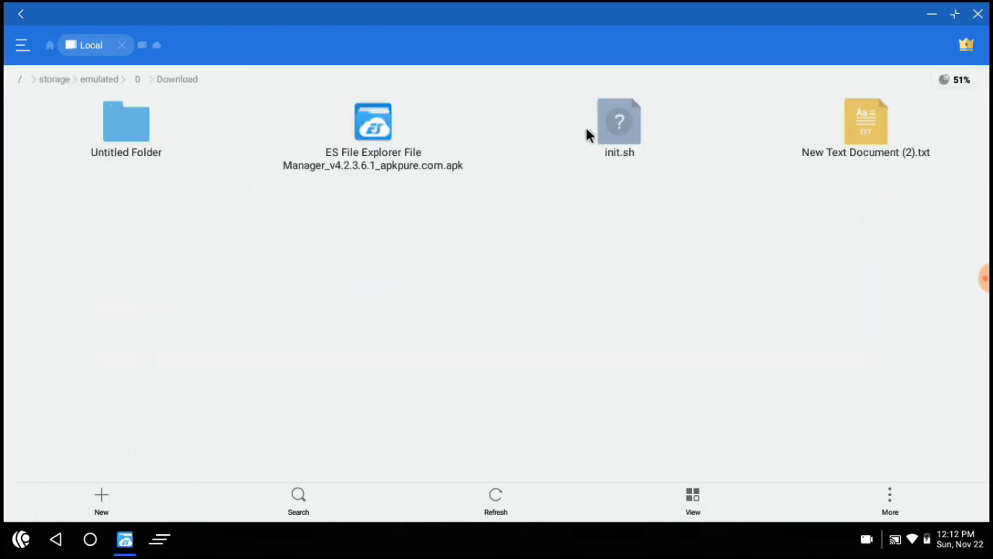
click(620, 137)
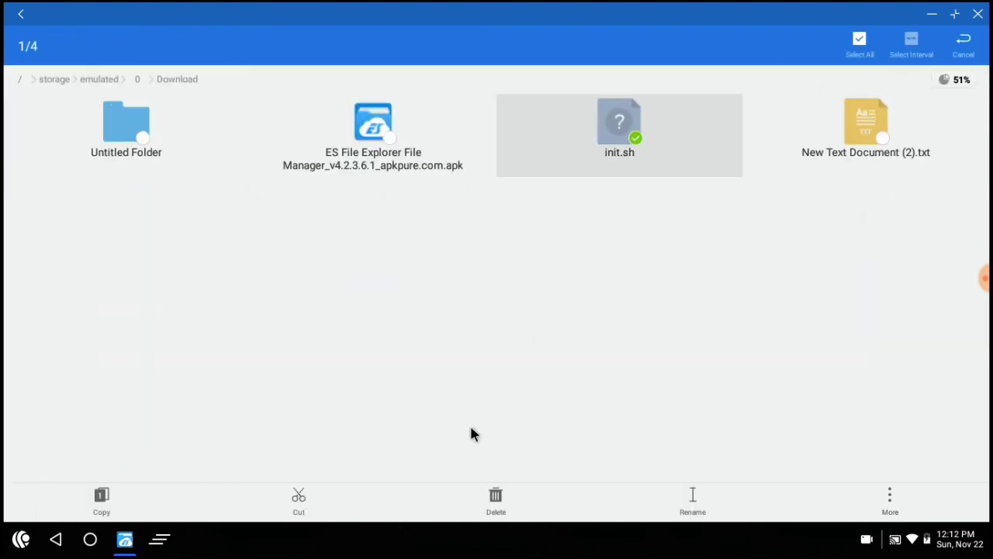
click(107, 493)
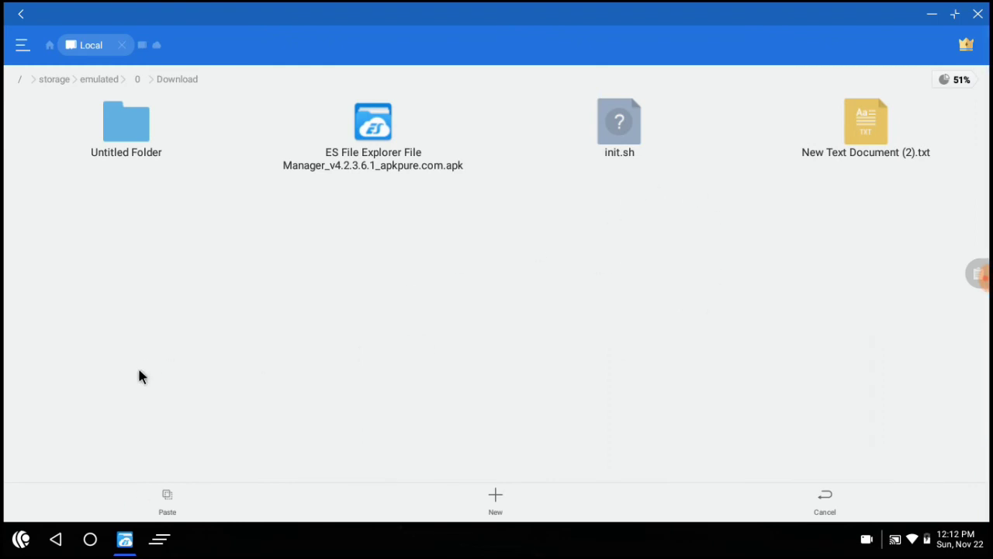
Paste init.sh into /etc, overwriting the existing init.sh there
click(17, 81)
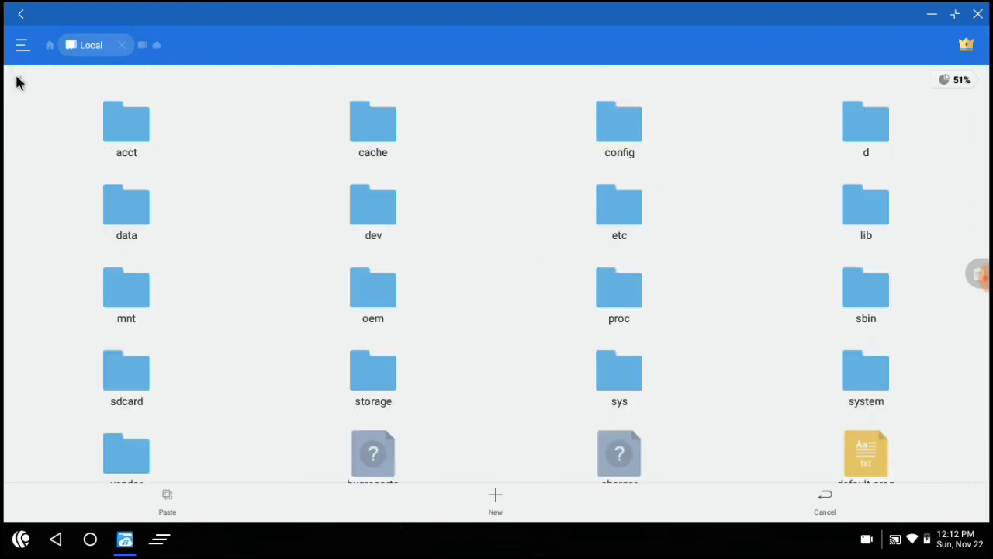
click(626, 224)
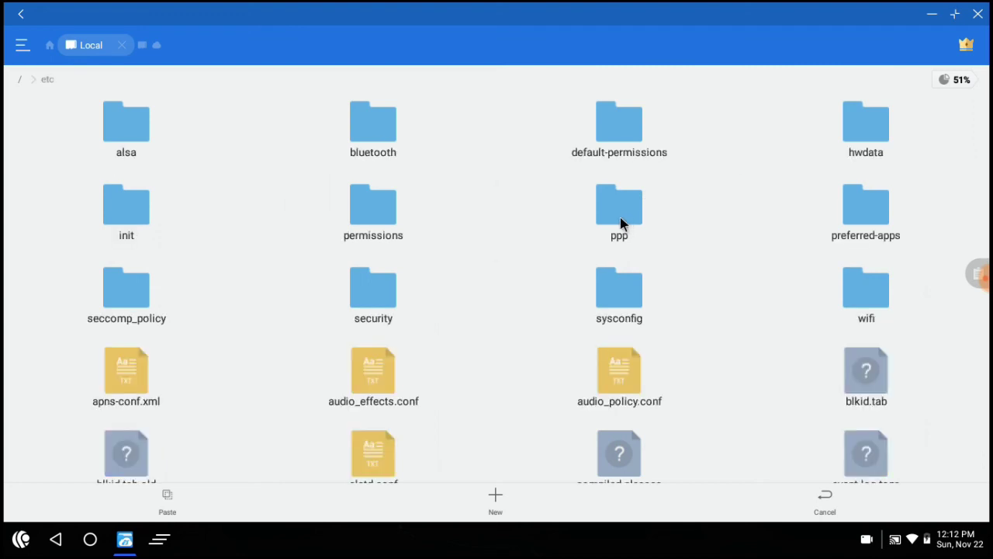
click(168, 503)
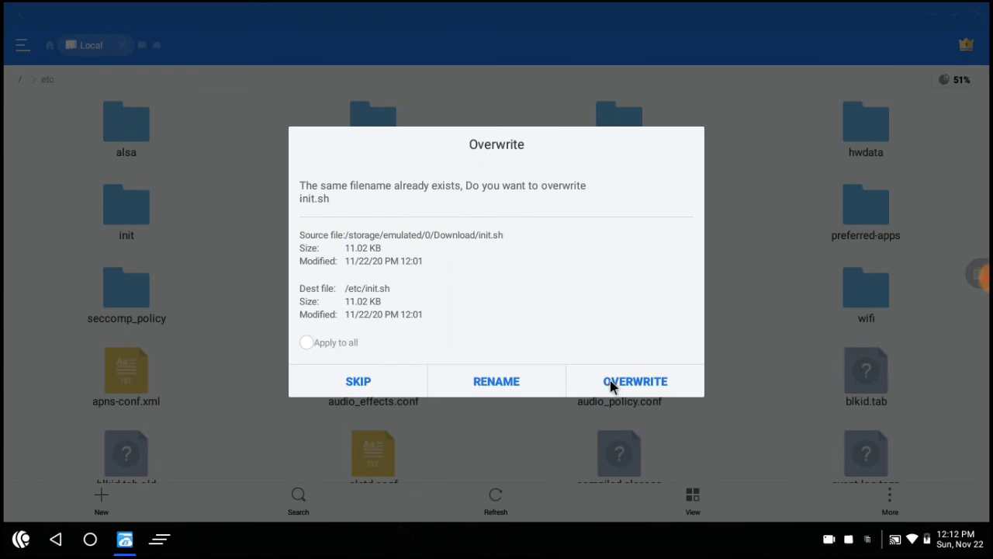
click(628, 388)
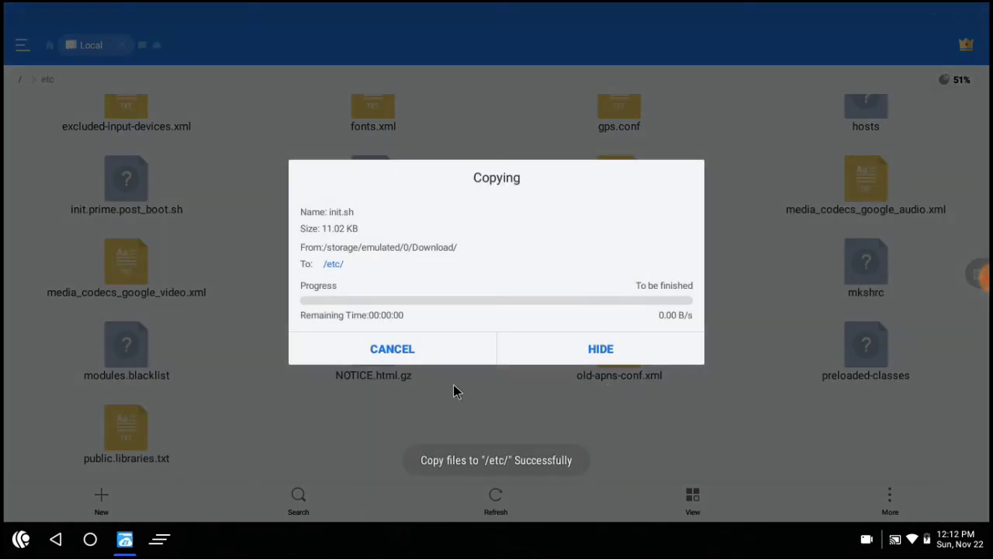
click(559, 355)
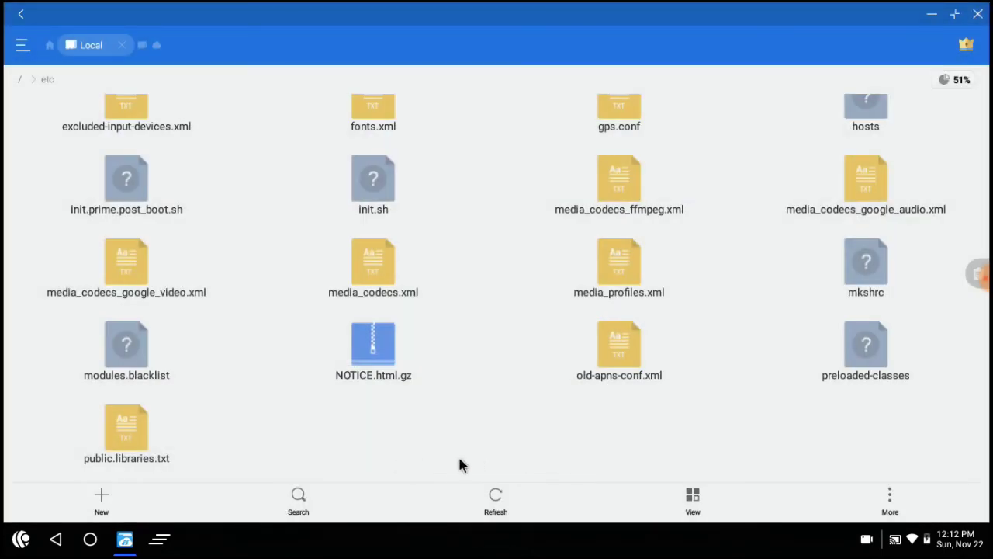
Close the ES File Explorer window to return to the PrimeOS desktop
click(978, 13)
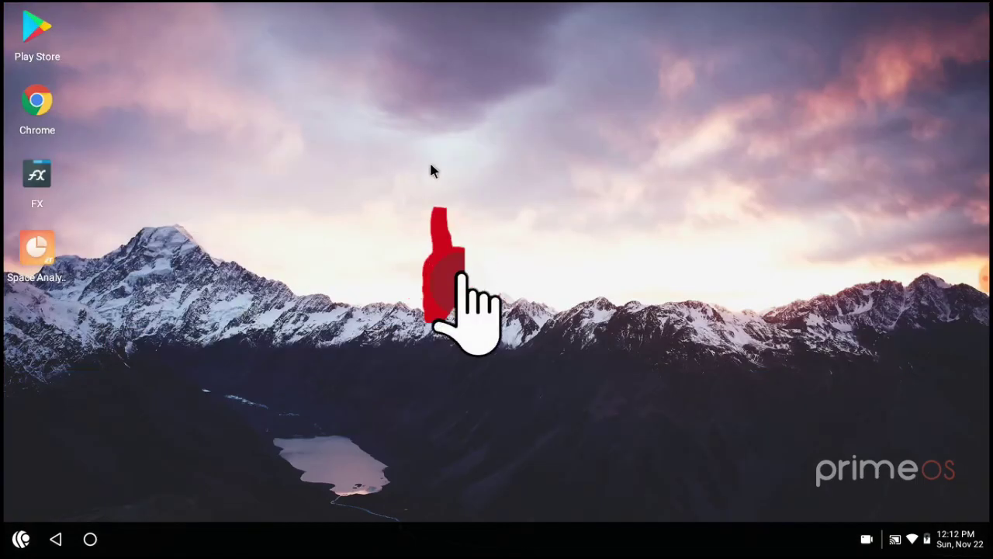